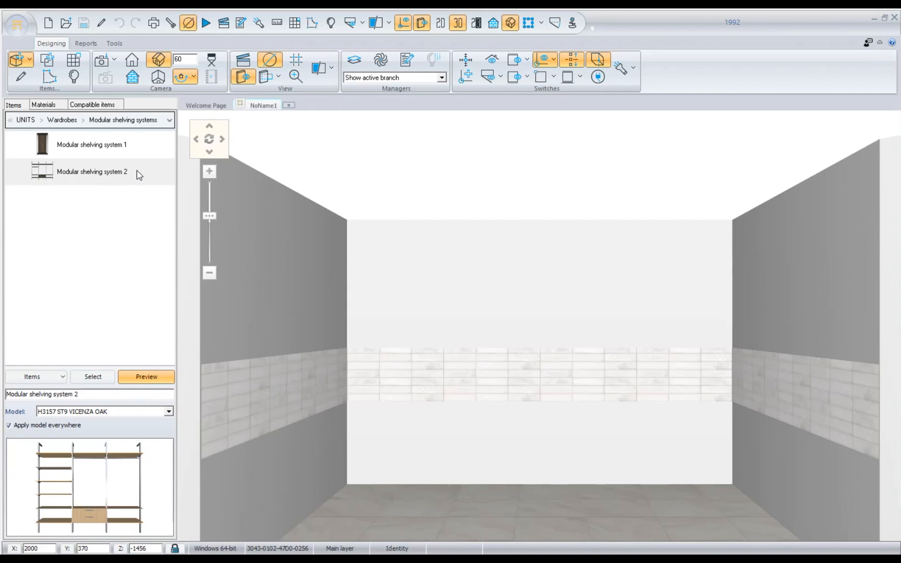
- Go back up the item catalog from the modular shelving systems to the top-level catalog groups
right_click(77, 181)
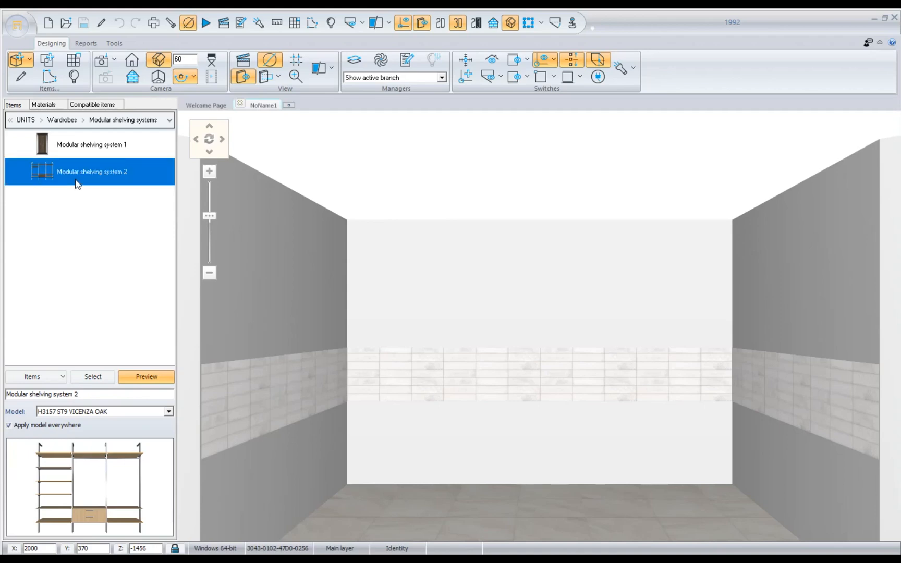
right_click(77, 184)
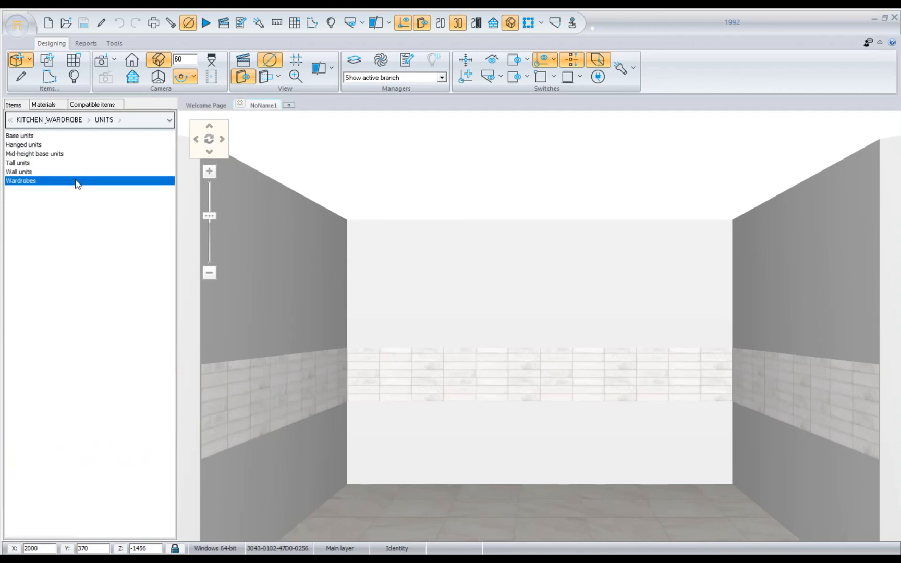
right_click(50, 183)
right_click(32, 148)
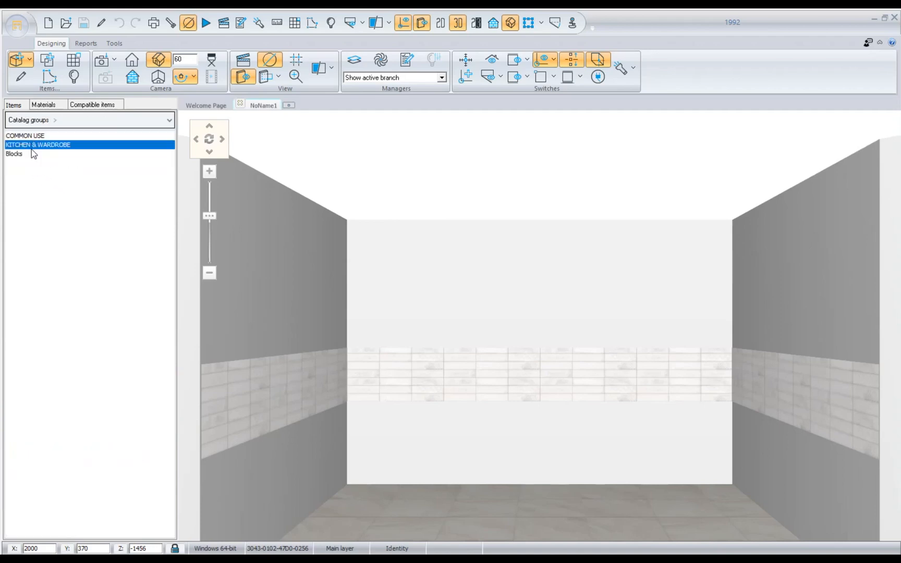
- Browse to KITCHEN & WARDROBE, UNITS, Wardrobes, Modular shelving systems and start configuring Modular shelving system 2
double_click(31, 144)
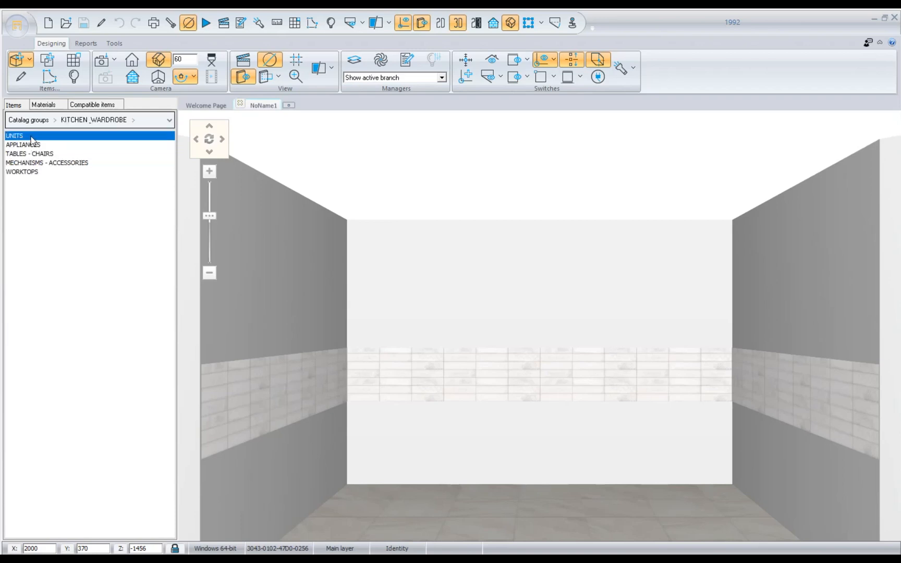
double_click(32, 139)
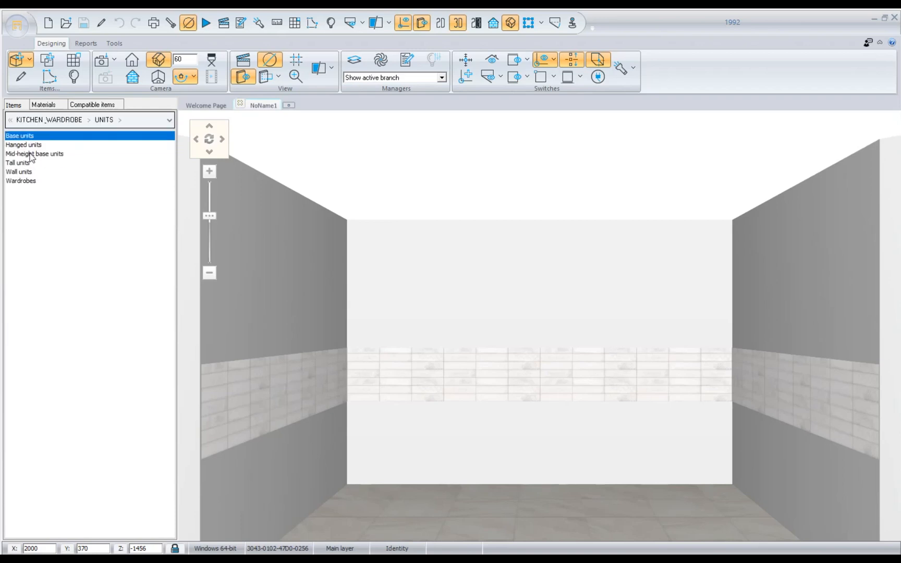
left_click(37, 182)
double_click(38, 183)
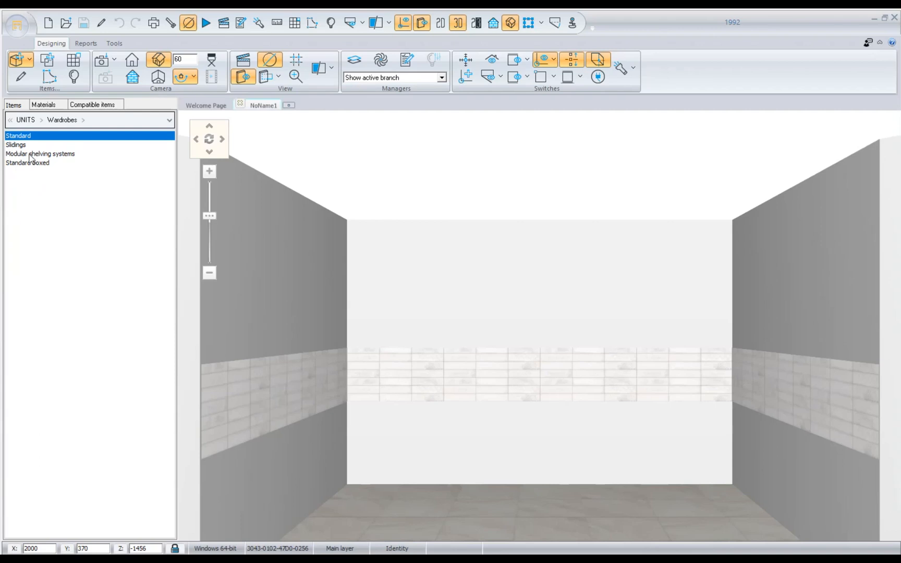
double_click(35, 156)
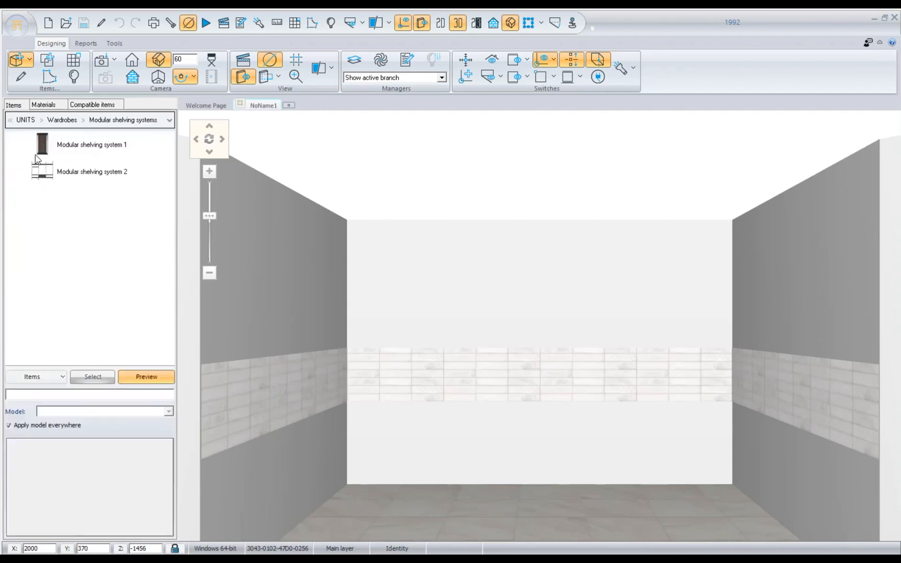
left_click(64, 175)
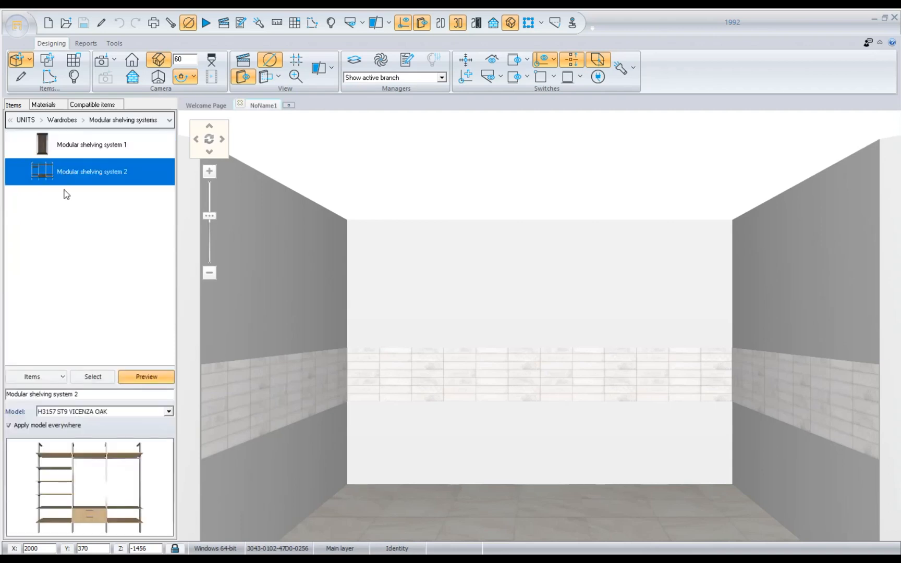
left_click(100, 377)
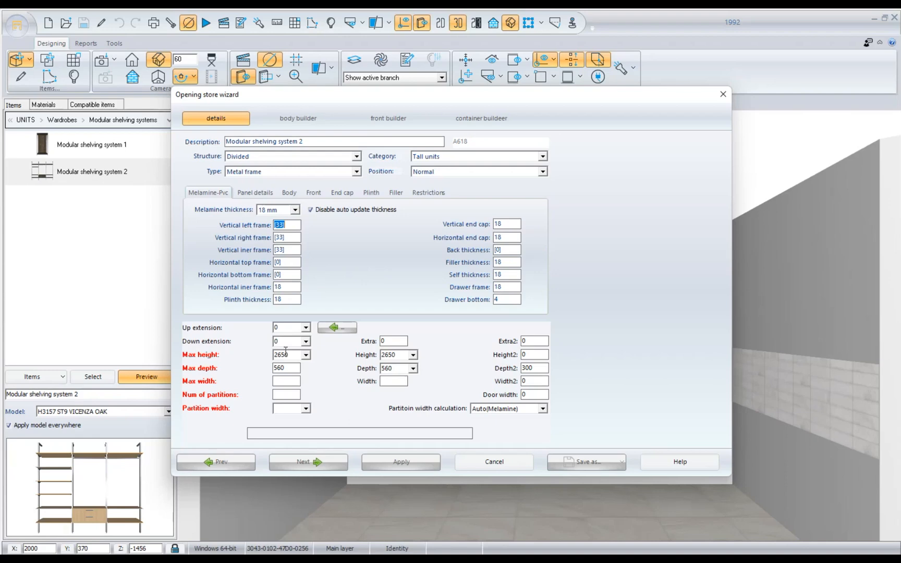
- Set the maximum width to 3500 with 3 partitions and continue to the body builder
left_click(291, 382)
type("3500")
left_click(290, 392)
type("3")
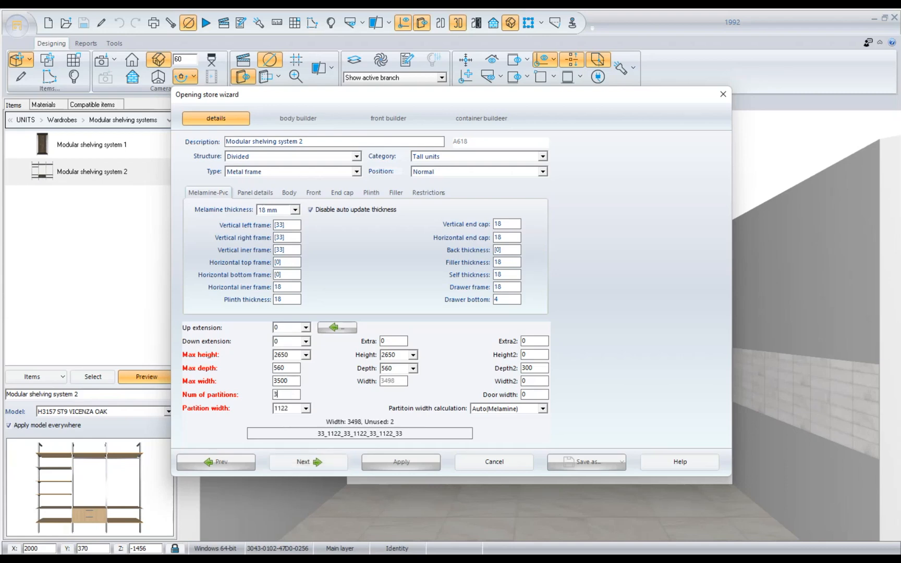
left_click(299, 463)
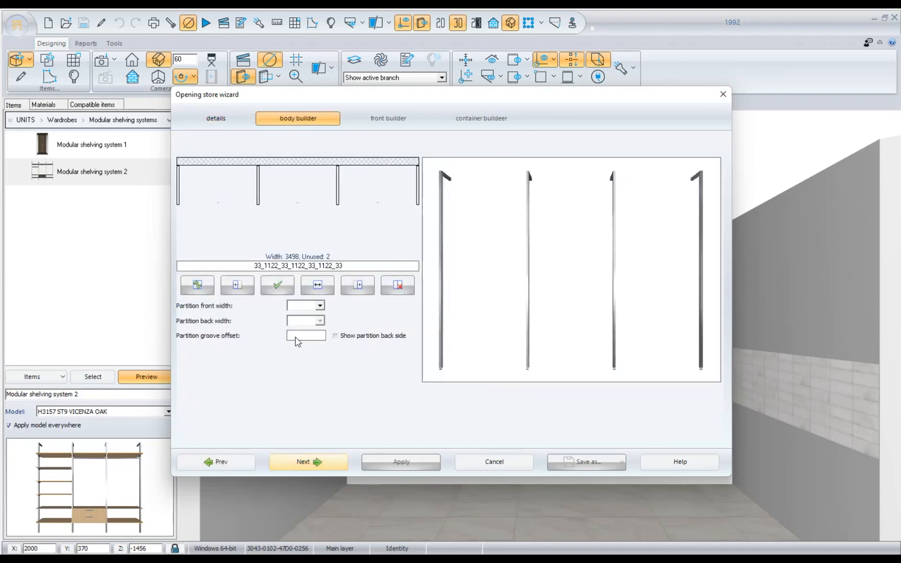
- Set the middle partition's front width to 1000 and apply it
left_click(286, 191)
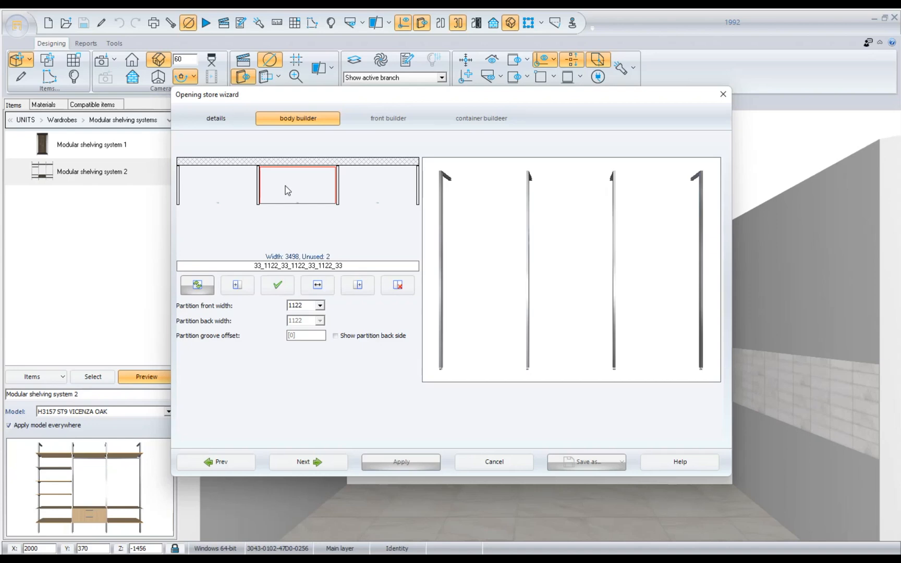
double_click(306, 308)
type("1000")
left_click(288, 290)
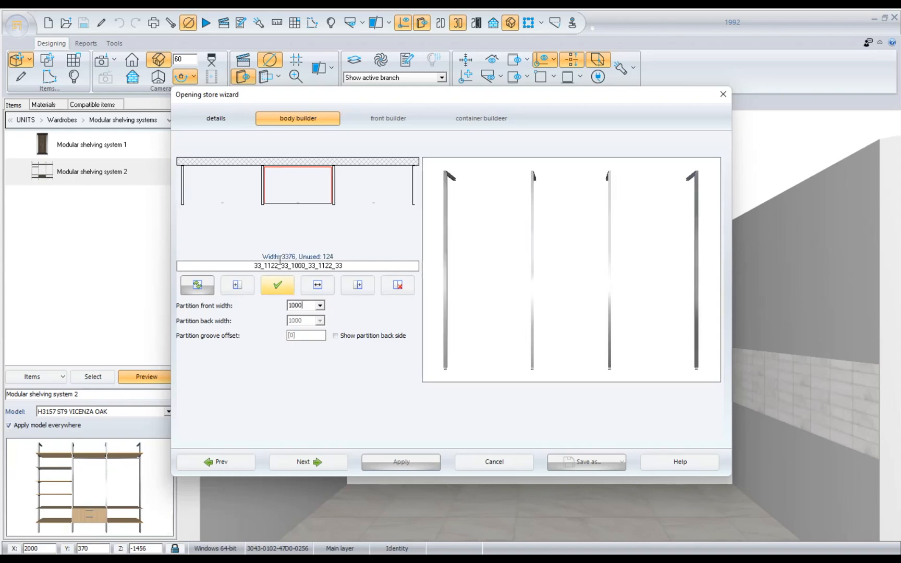
- Set the front width of both outer partitions to 1150, apply it, and continue to the container builder
left_click(249, 187)
left_click(360, 196, "ctrl")
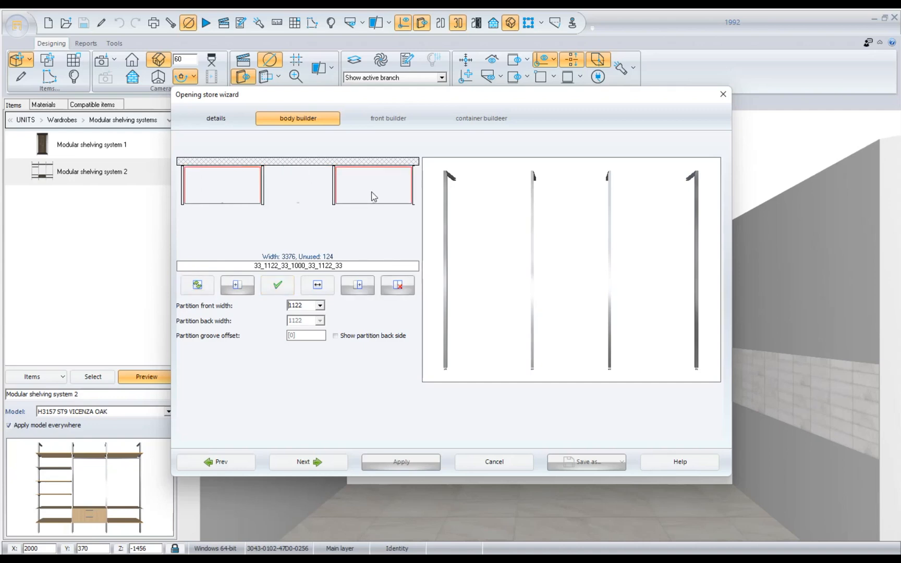
double_click(307, 307)
type("1150")
left_click(275, 291)
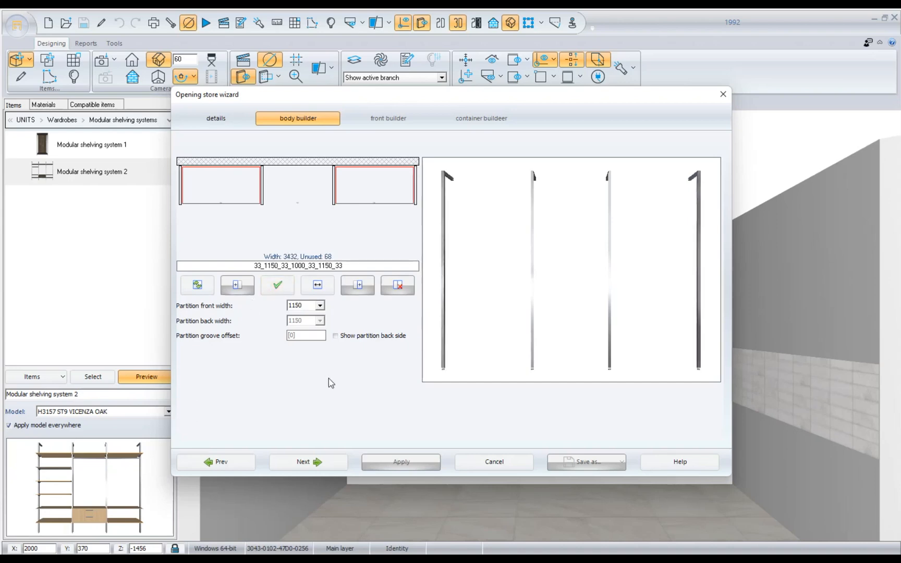
left_click(317, 462)
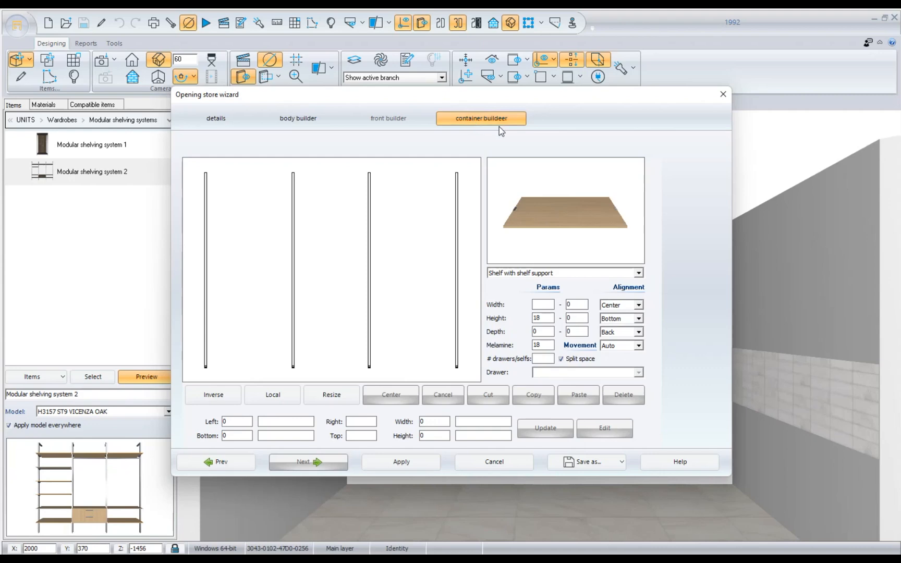
- Place an OVA Wardrobe rail in the left partition at a local bottom offset of 1000
left_click(543, 274)
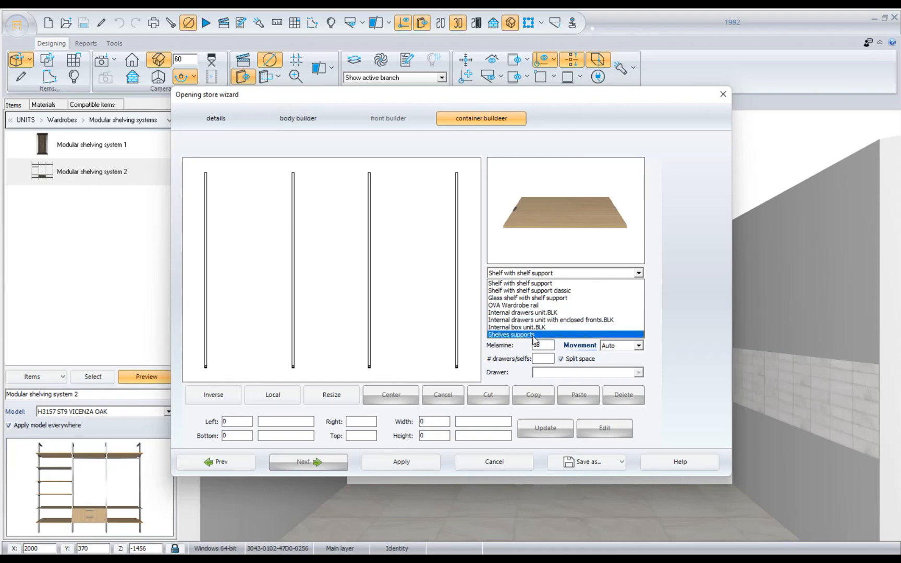
left_click(537, 306)
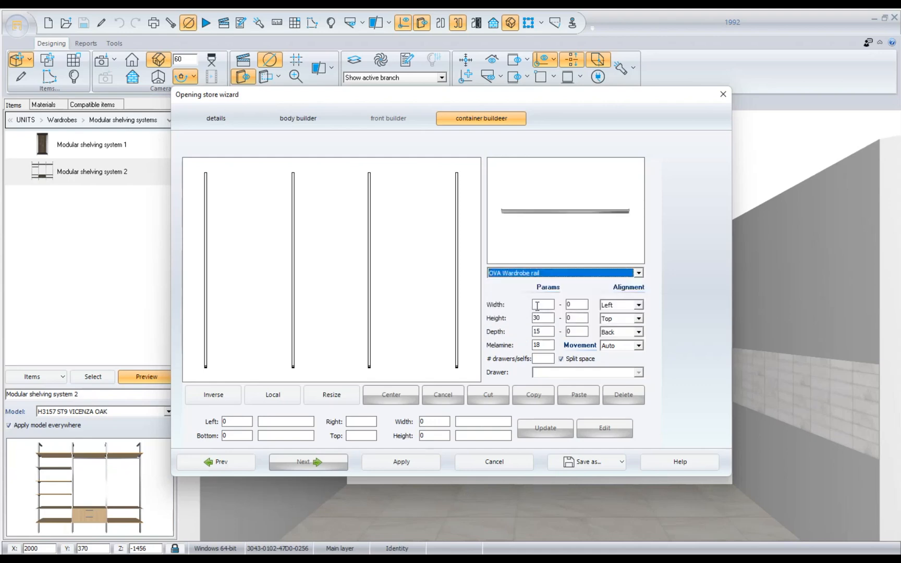
left_click(265, 319)
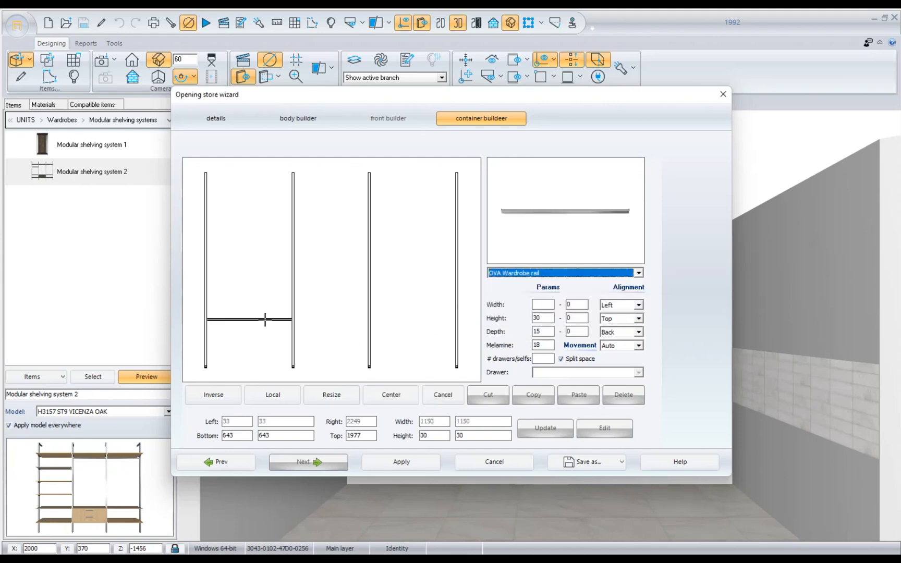
left_click(275, 395)
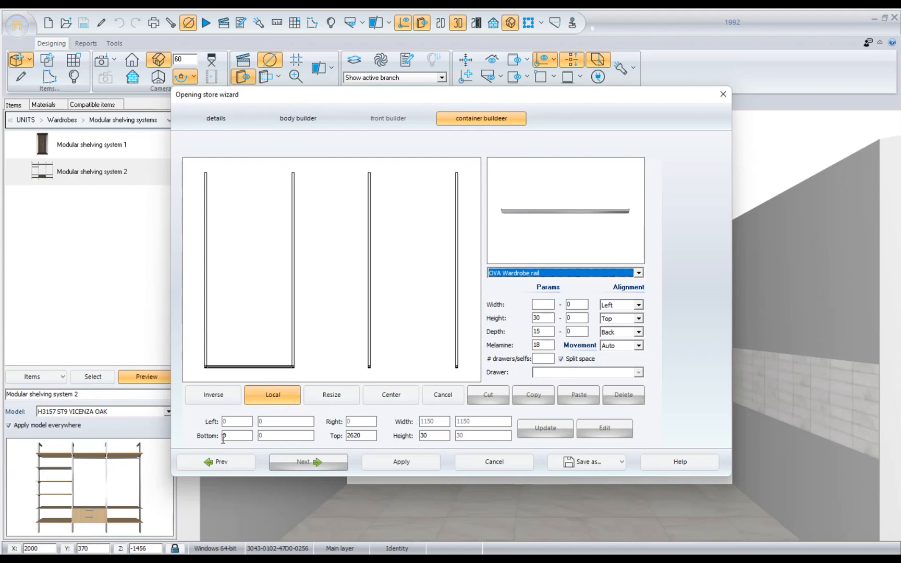
double_click(225, 436)
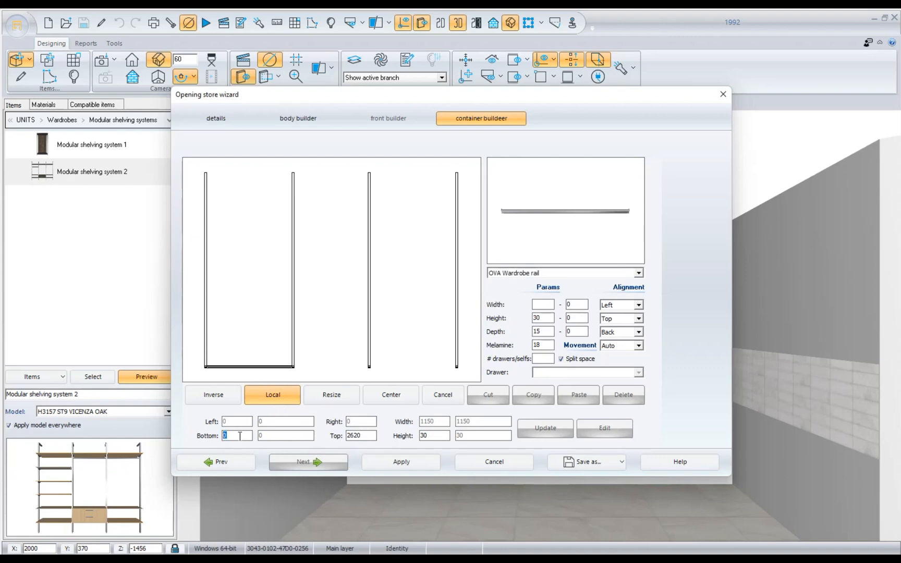
type("1000")
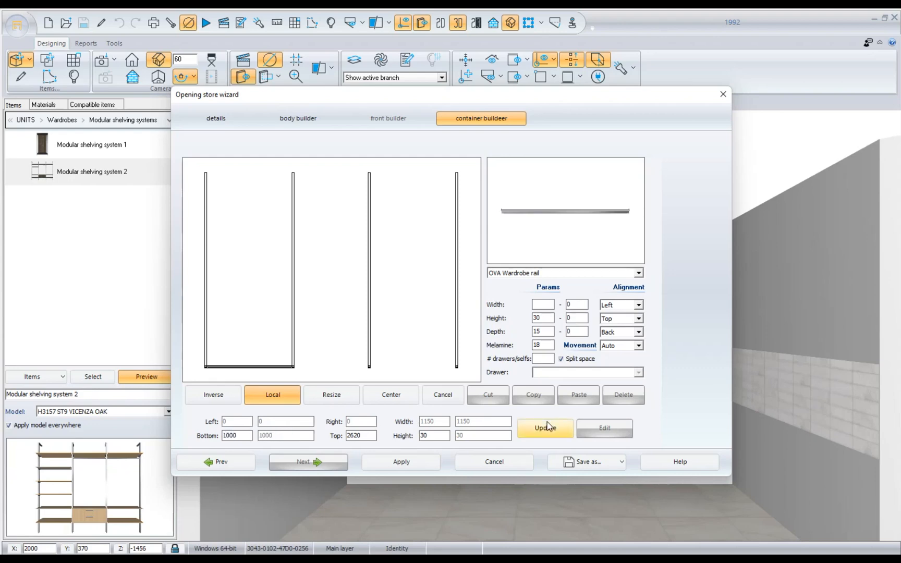
left_click(545, 428)
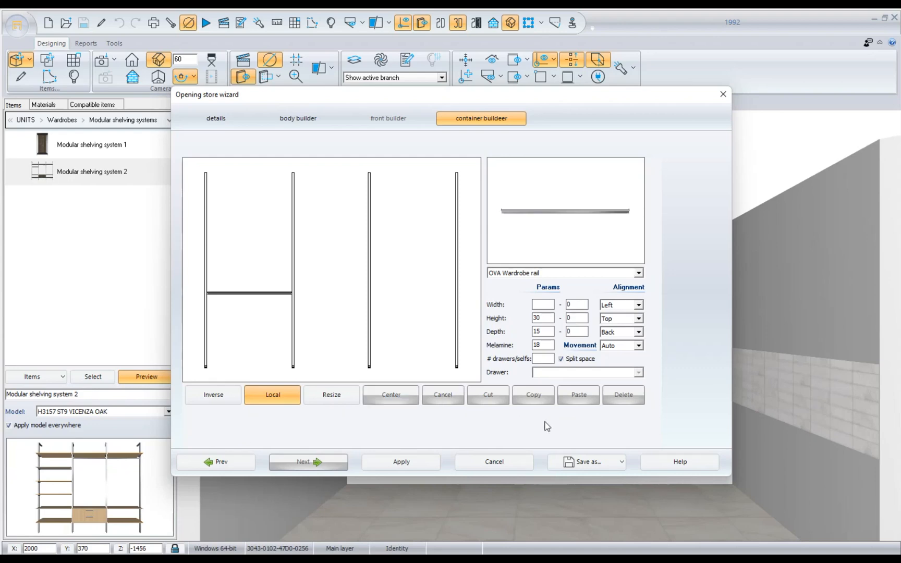
left_click(276, 395)
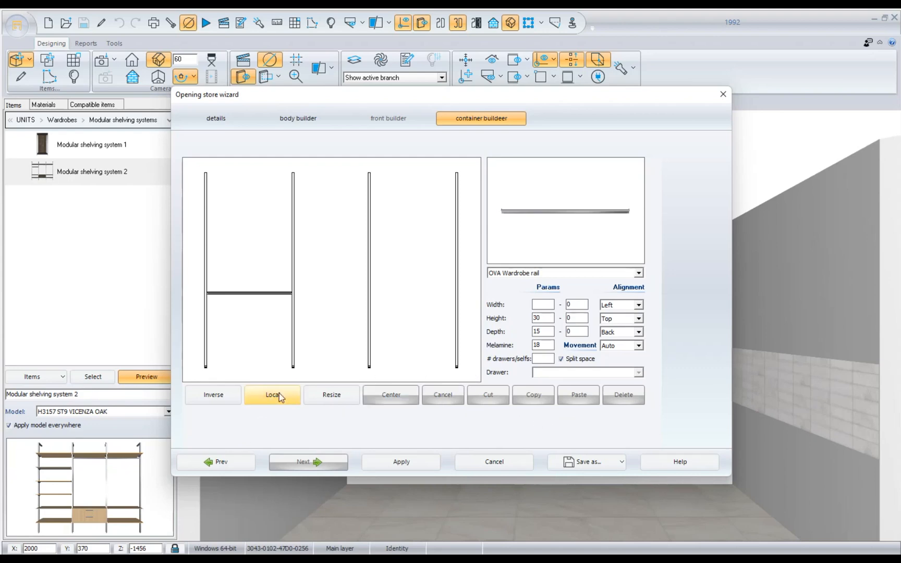
- Add 5 evenly split shelves of type Shelf with shelf support to the middle partition, then clear the shelf count
left_click(540, 272)
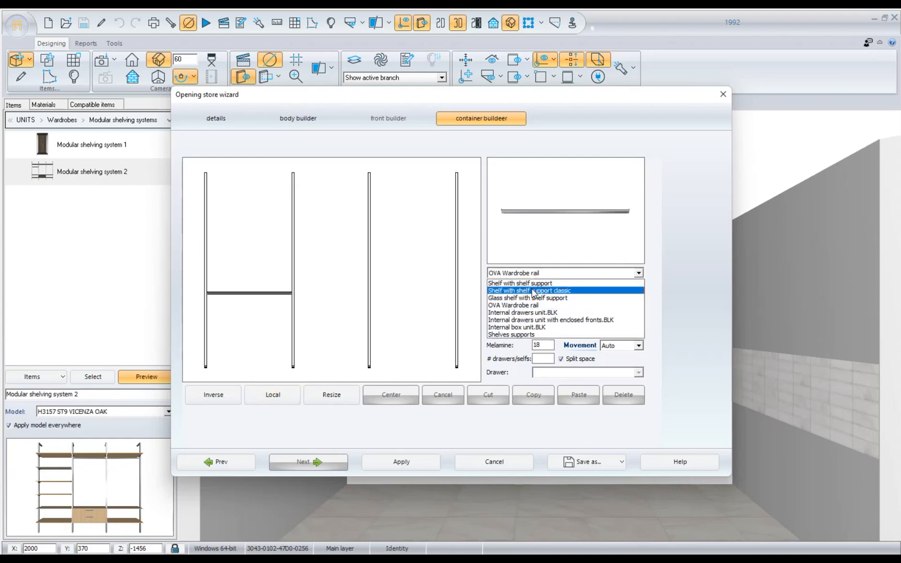
left_click(529, 284)
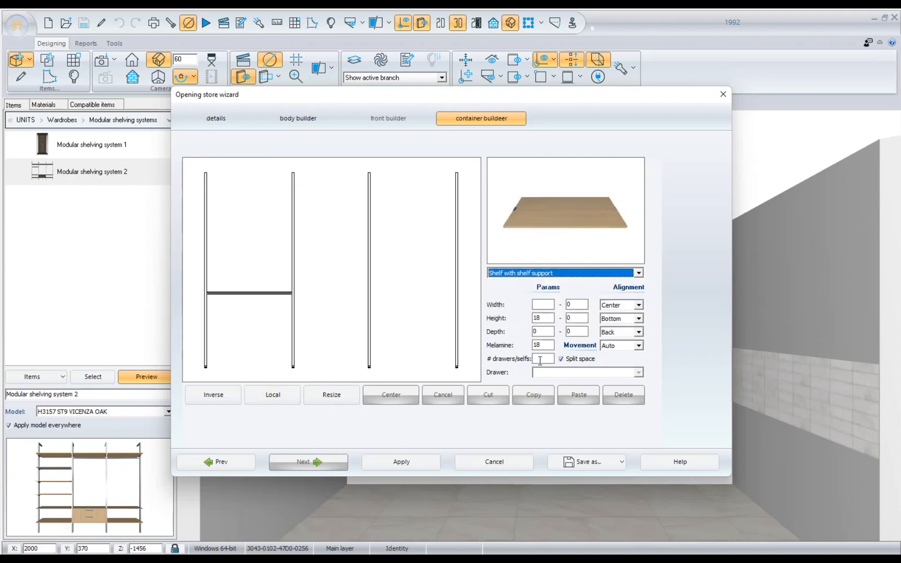
left_click(536, 358)
type("5")
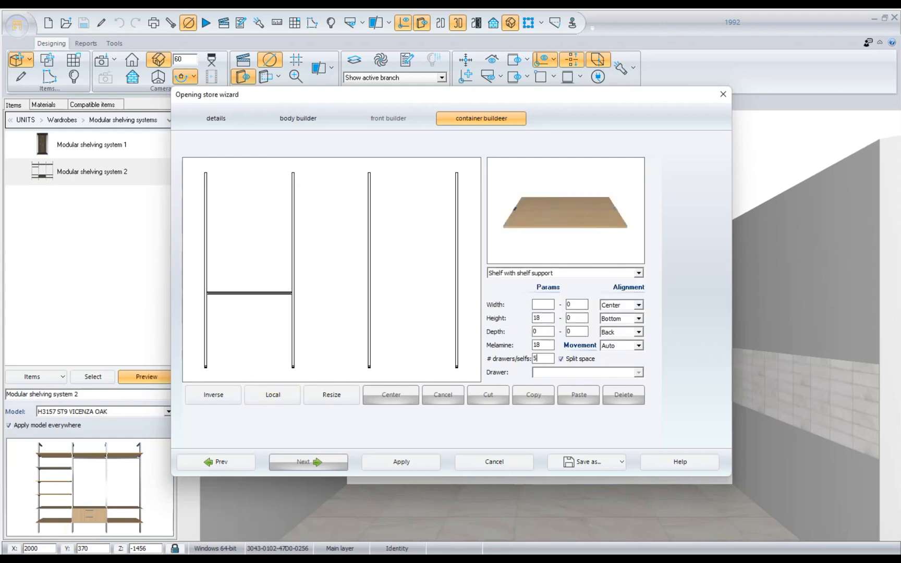
double_click(531, 359)
left_click(340, 293)
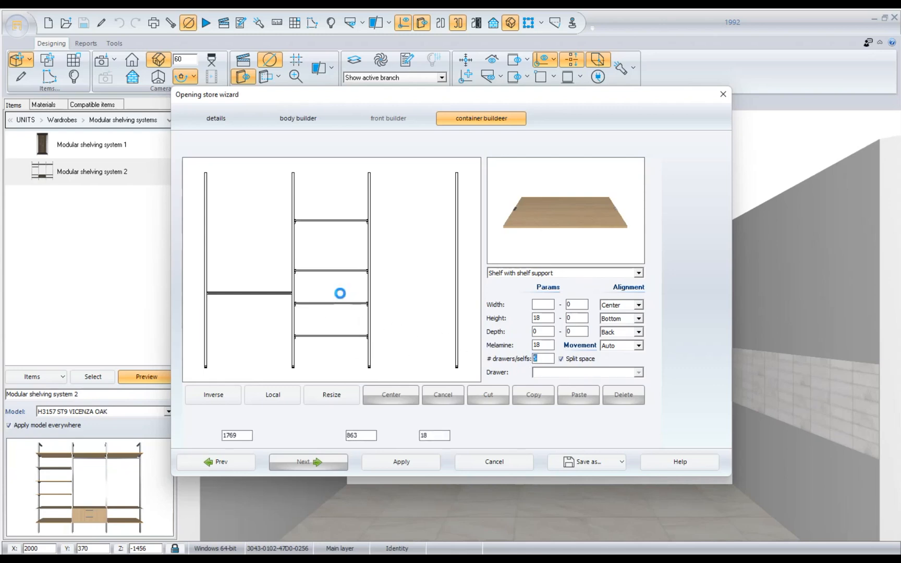
key("BackSpace")
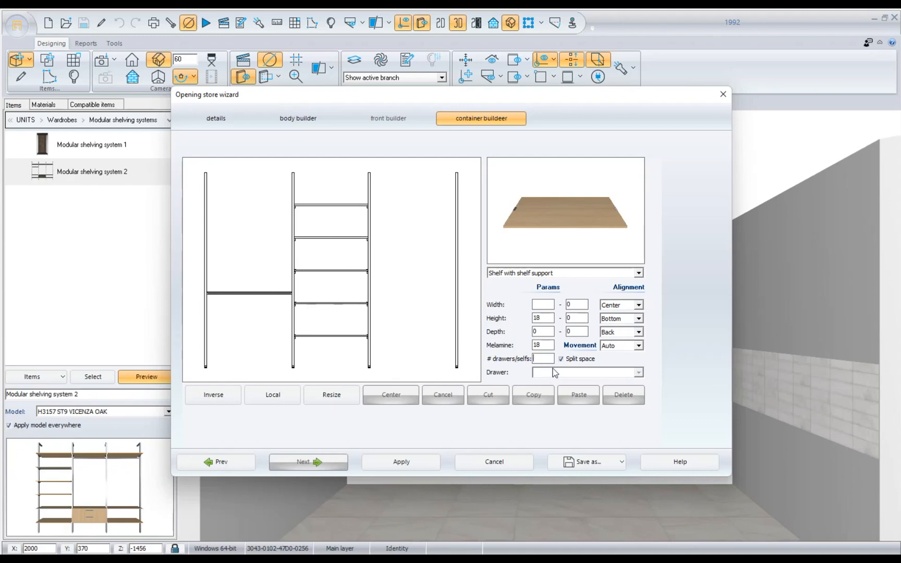
- Place a 600-high Internal box unit above the left partition's rail, about 1547 from the bottom, and another in the right partition at about 1455
left_click(547, 274)
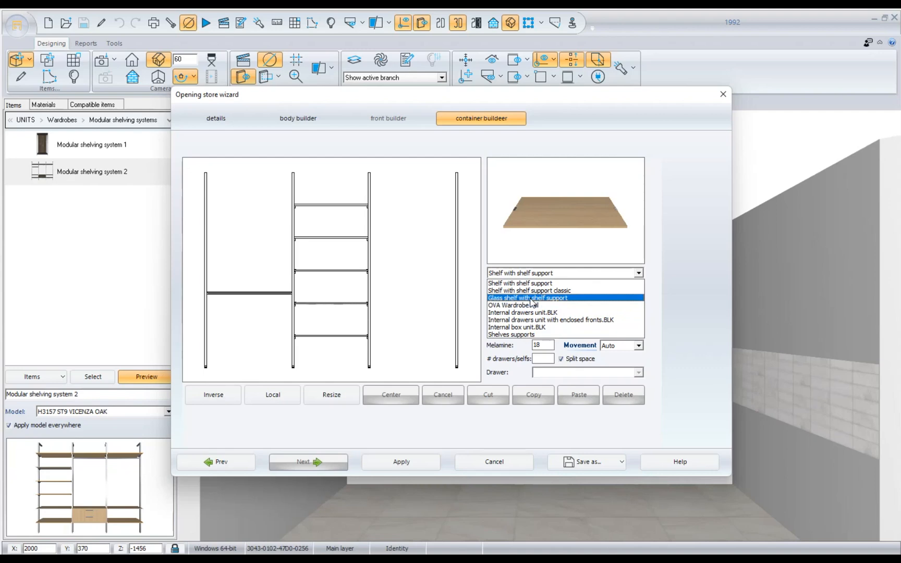
left_click(528, 329)
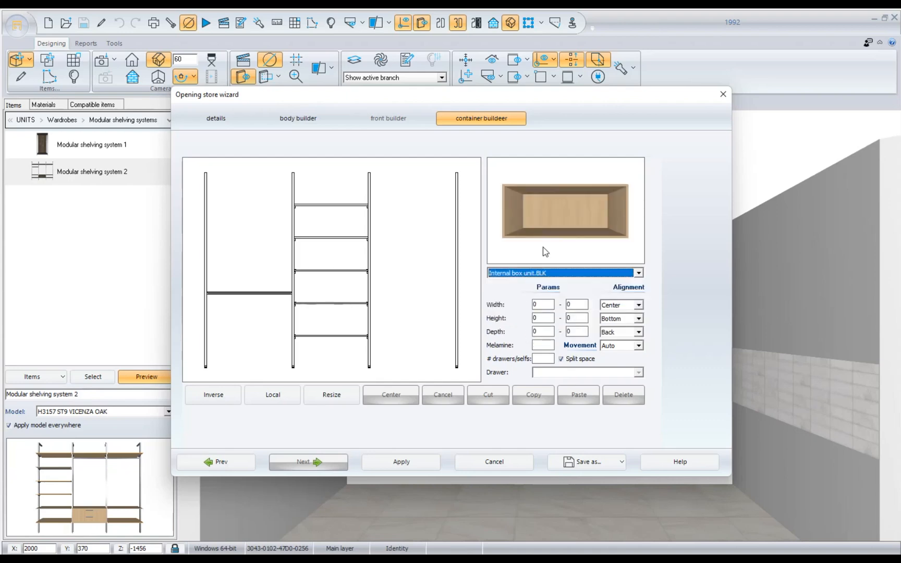
left_click(532, 318)
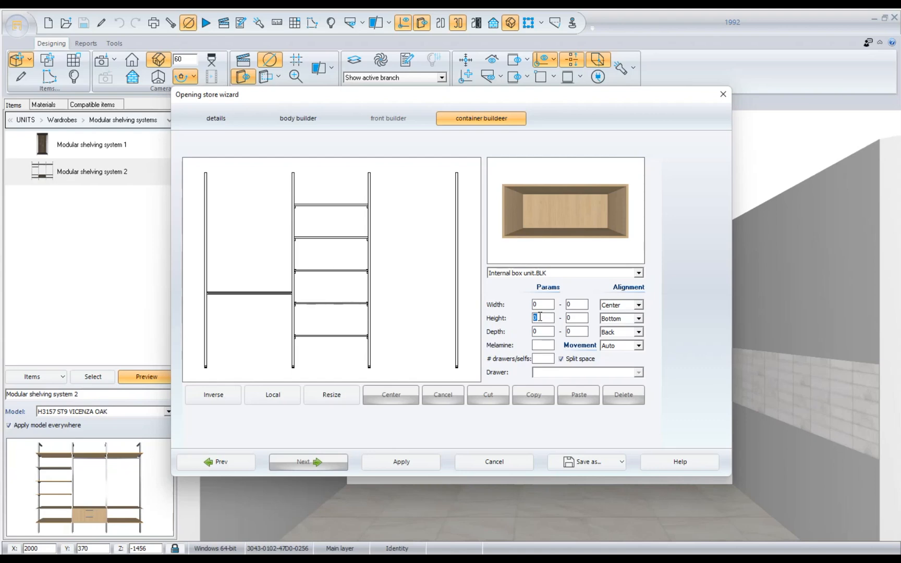
type("600")
left_click(243, 231)
left_click(244, 253)
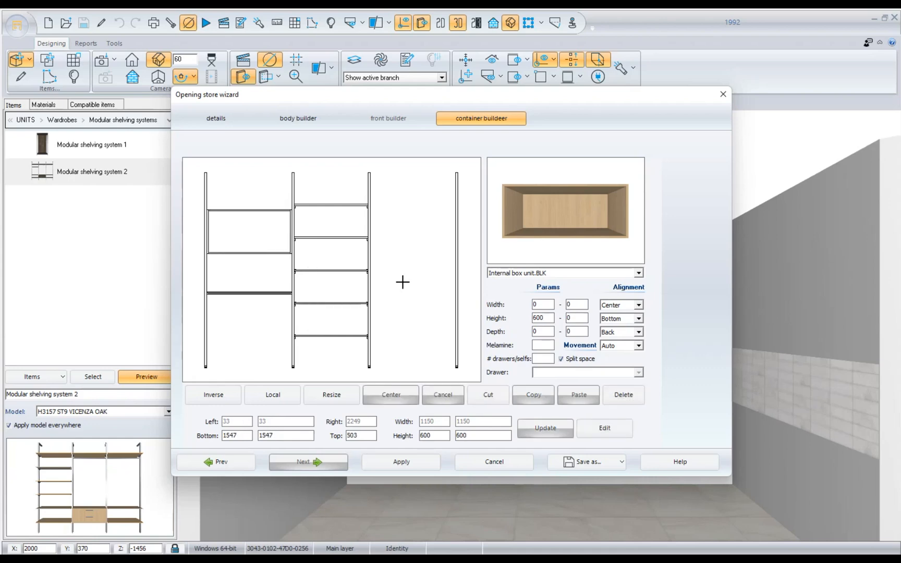
left_click(416, 259)
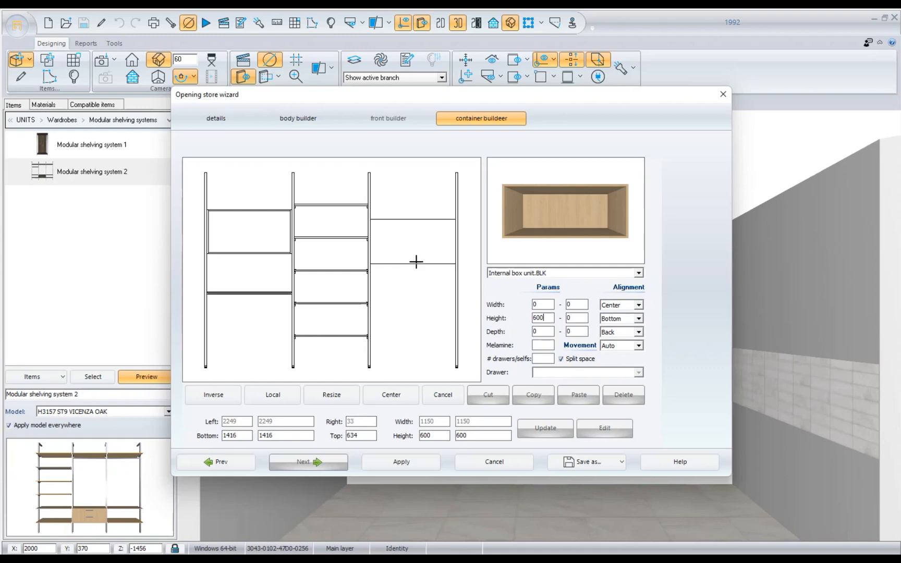
left_click(414, 258)
- Place an Internal drawers unit with enclosed fronts, 400 high with 2 drawers, low in the right partition, about 76 from the bottom
left_click(554, 273)
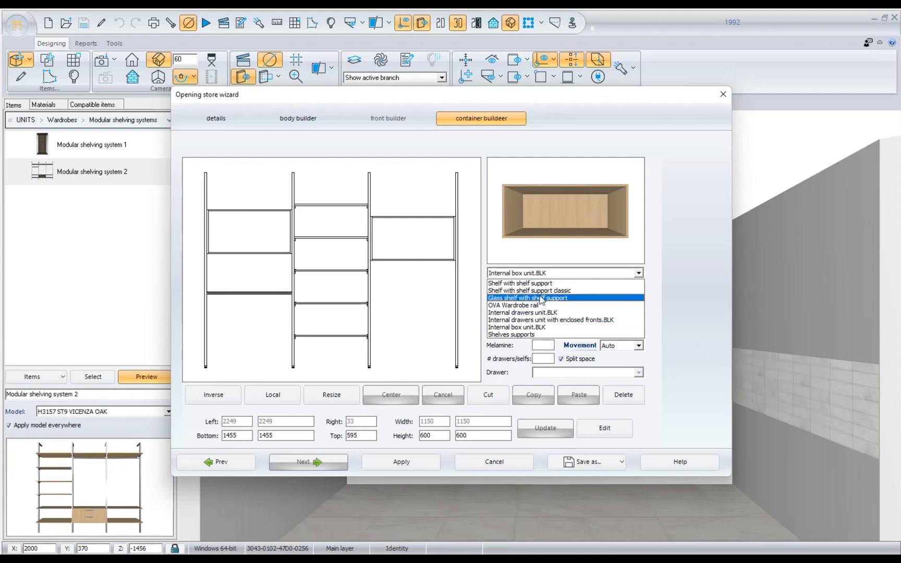
left_click(541, 321)
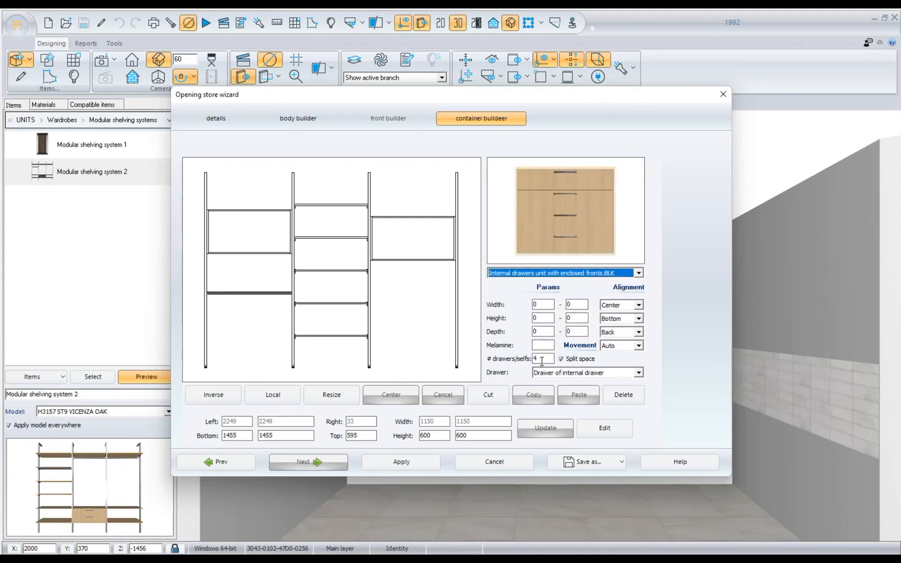
left_click_drag(545, 318, 529, 317)
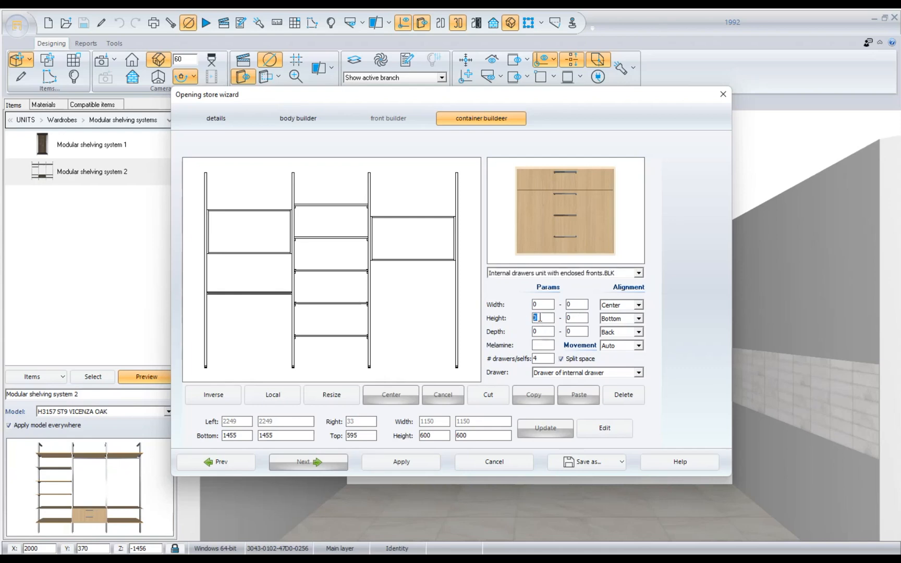
type("400")
left_click_drag(549, 359, 529, 369)
type("2")
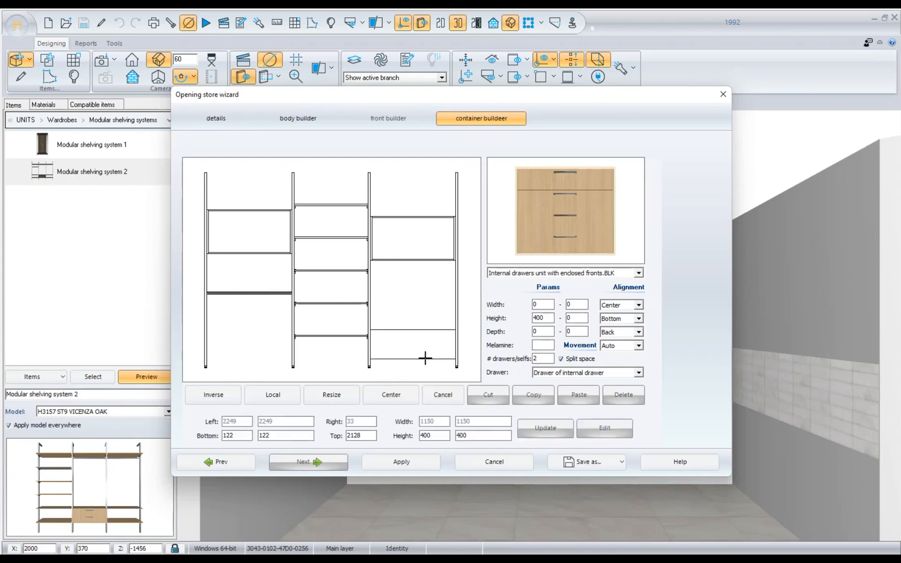
left_click(425, 360)
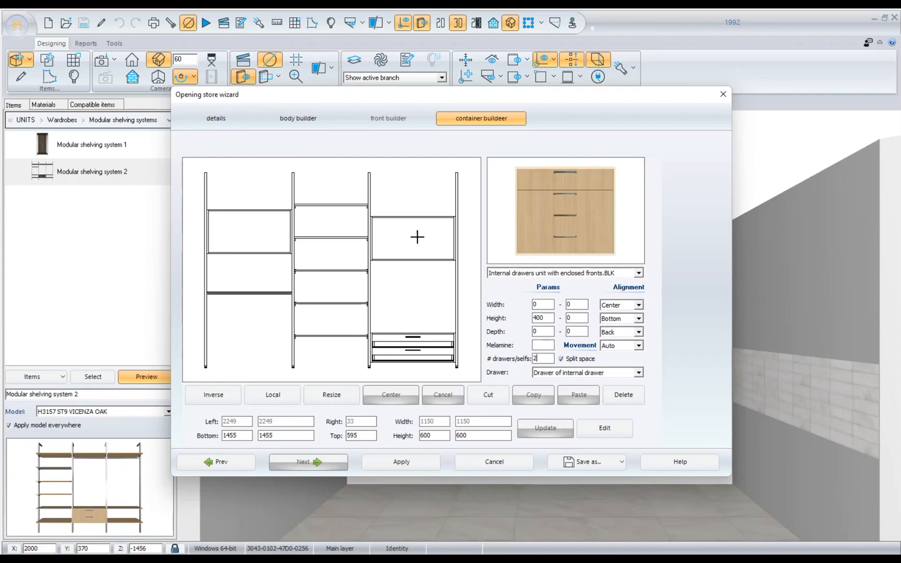
- Fit the right partition's box unit with a Door front split vertically into two equal doors, and apply it
left_click(606, 431)
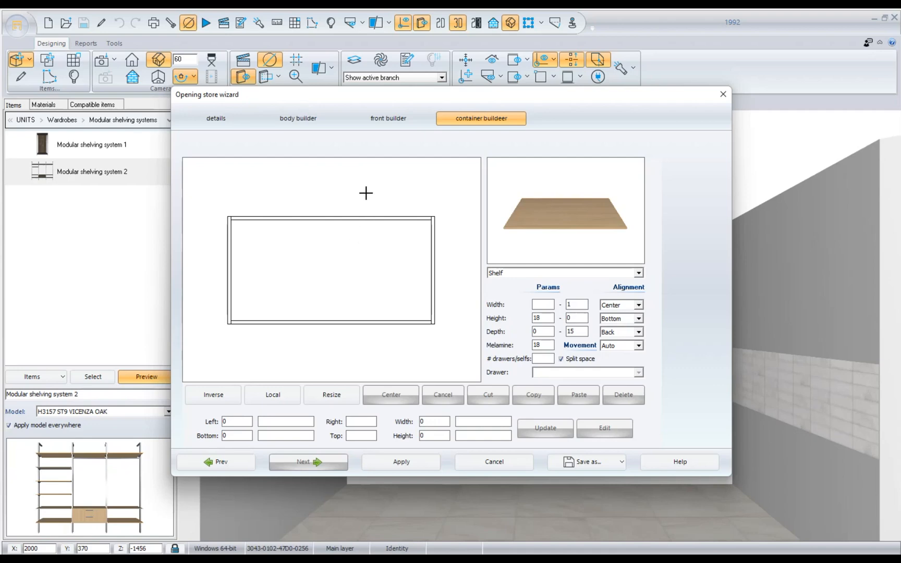
left_click(378, 123)
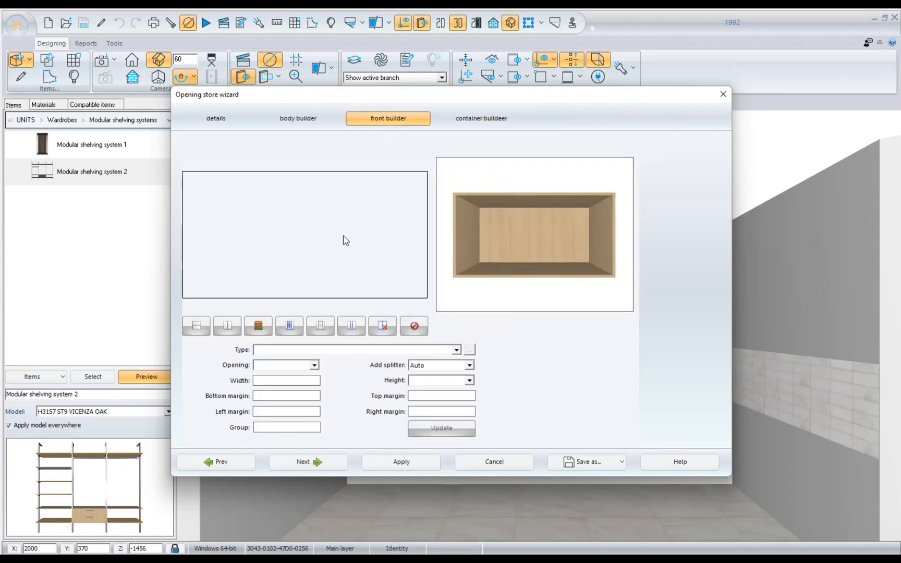
left_click(343, 236)
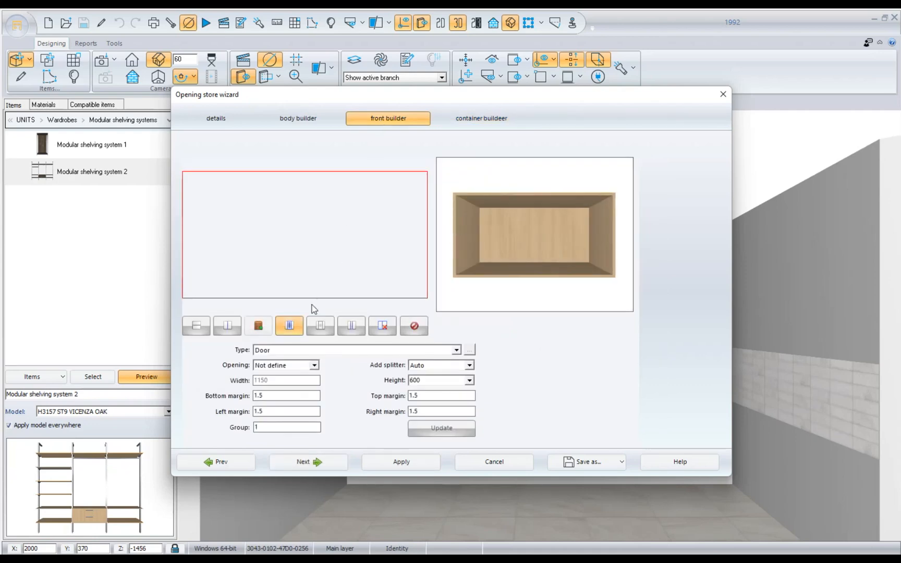
left_click(289, 328)
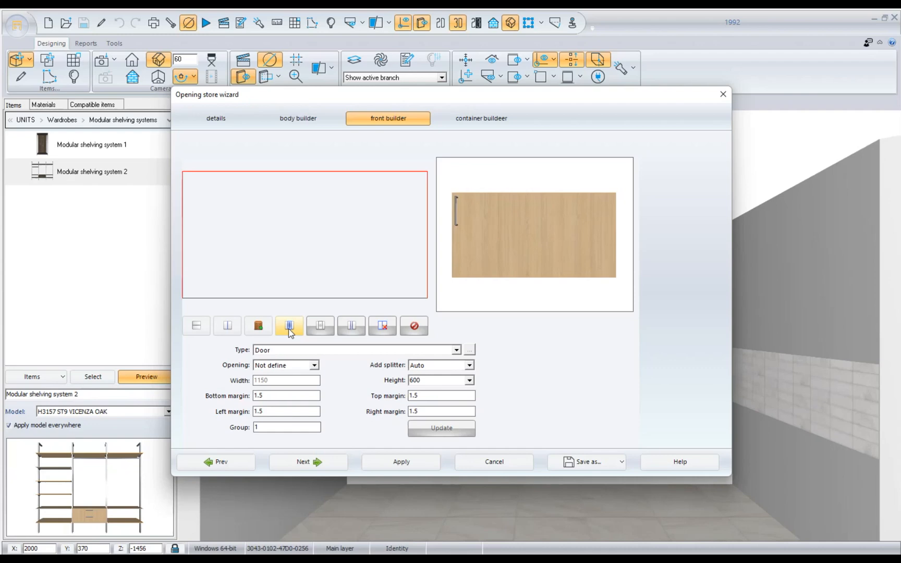
left_click(232, 327)
left_click(325, 364)
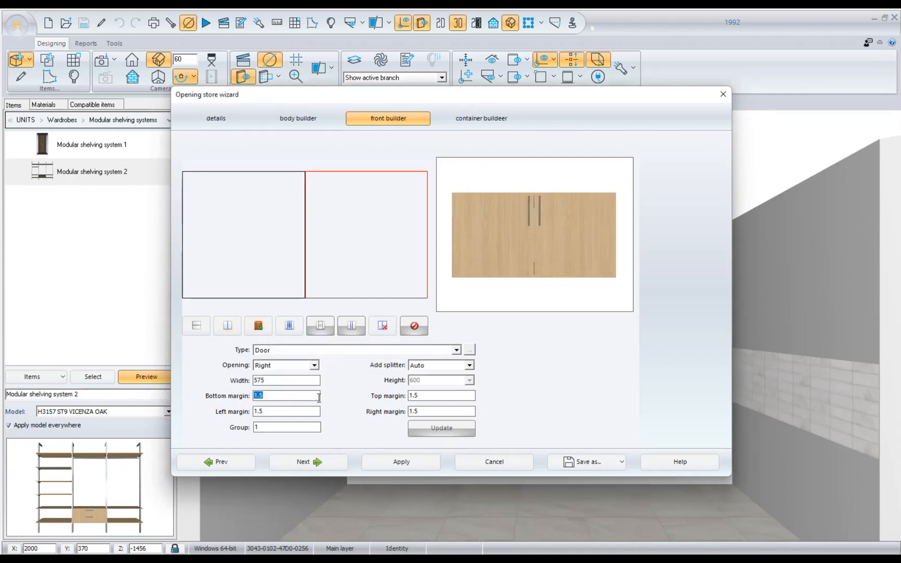
left_click(394, 463)
left_click(448, 245)
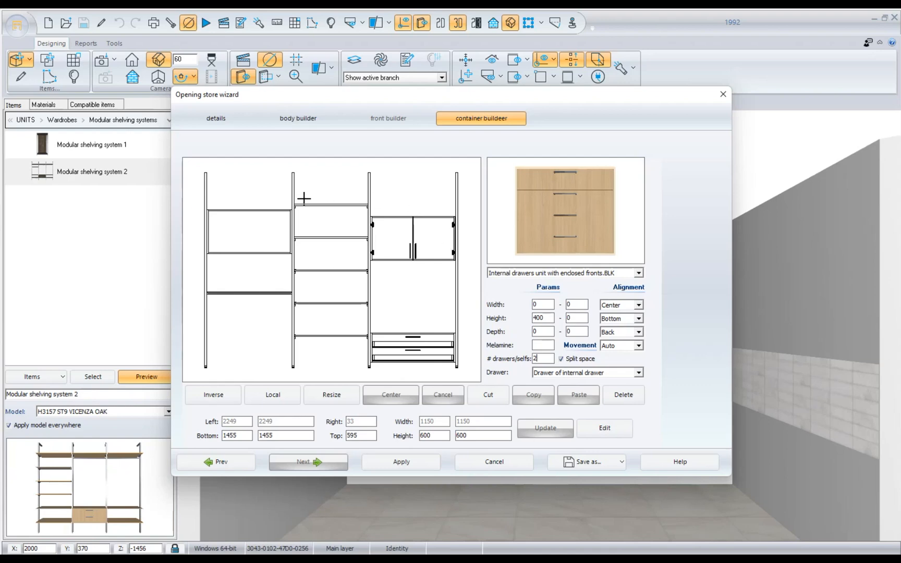
- Edit the left partition's box unit and add a centred Fixed horizontal shelf inside it
left_click(252, 229)
left_click(602, 428)
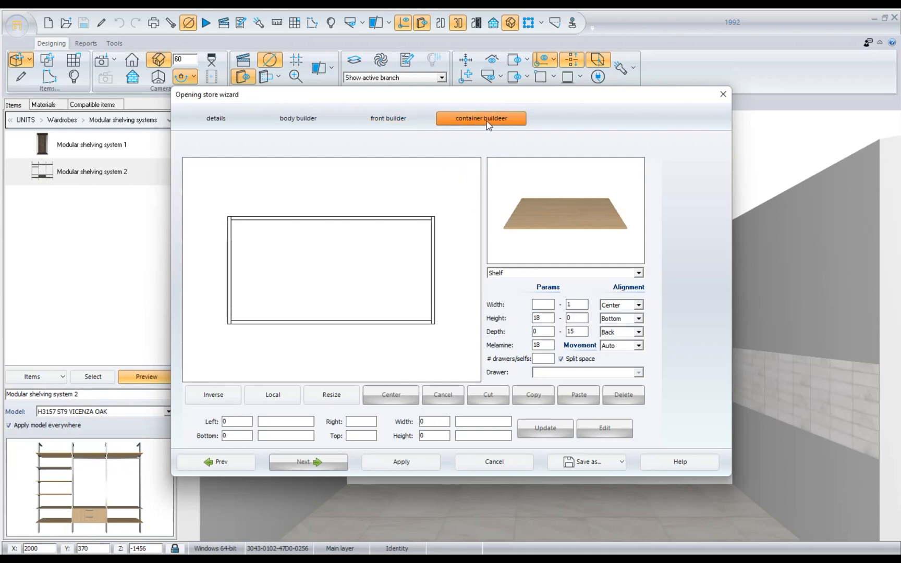
left_click(535, 271)
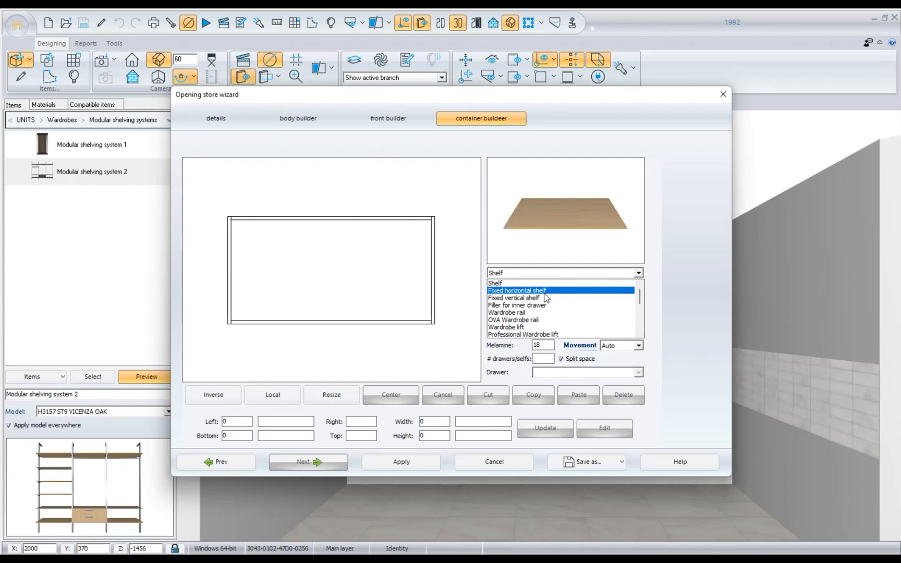
left_click(544, 292)
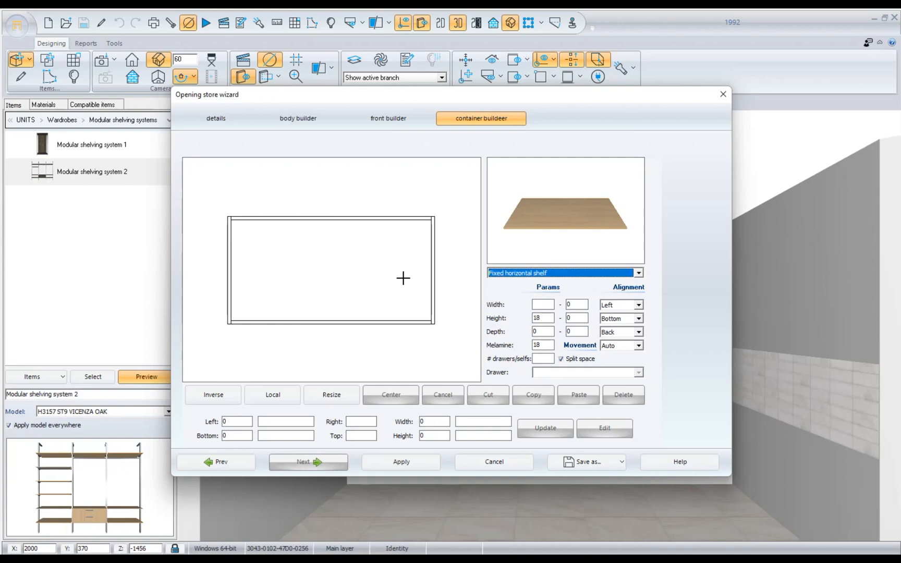
left_click(384, 400)
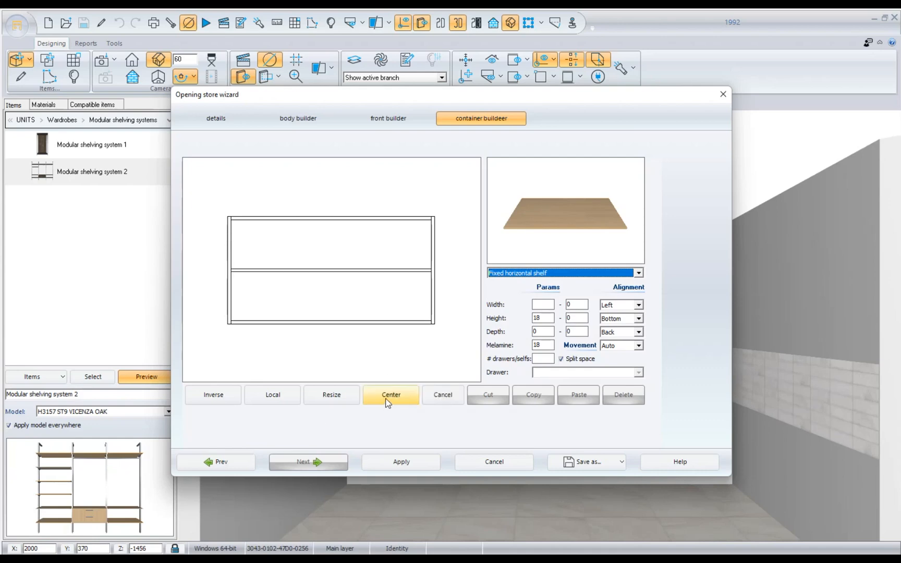
- Add a centred Fixed vertical shelf to both the upper and lower compartments of the box unit, and apply it
left_click(523, 273)
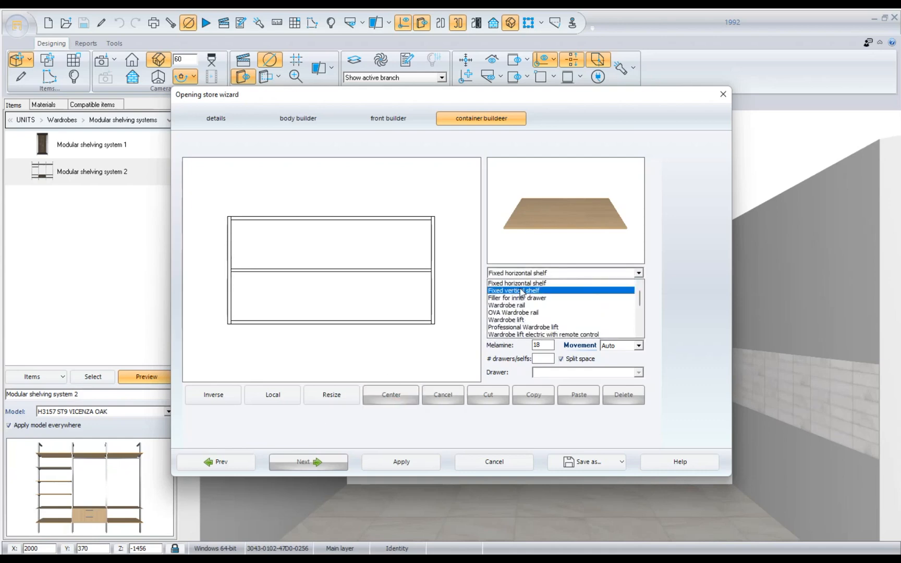
left_click(522, 291)
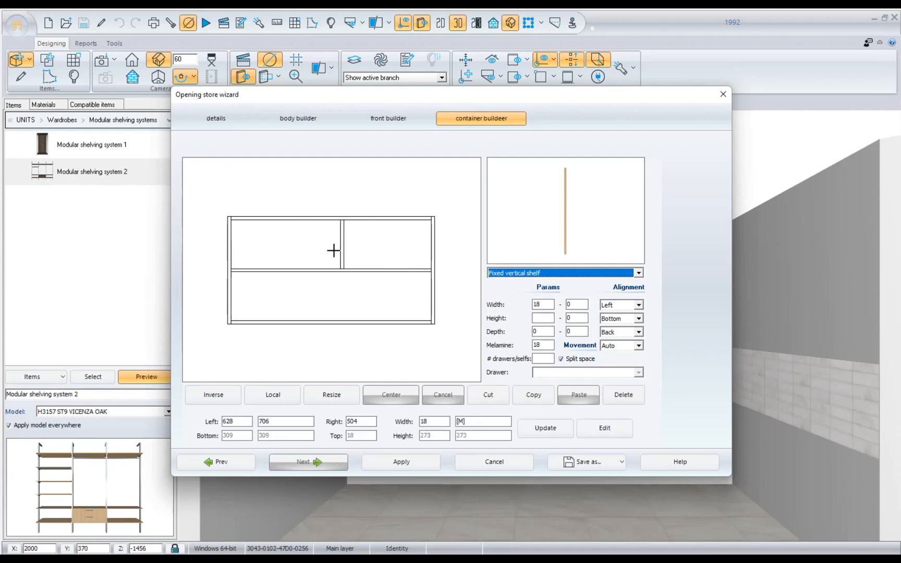
left_click(390, 401)
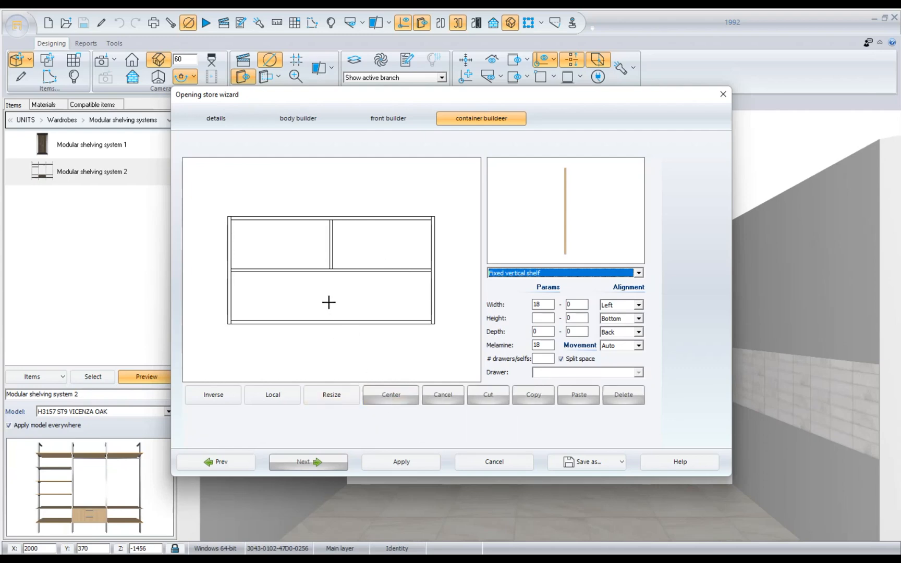
left_click(367, 297)
left_click(390, 400)
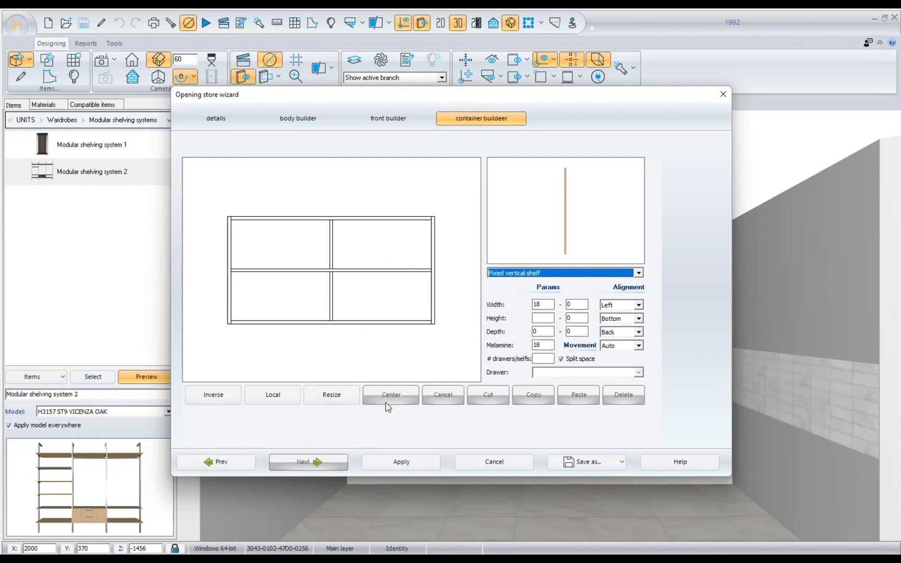
left_click(396, 465)
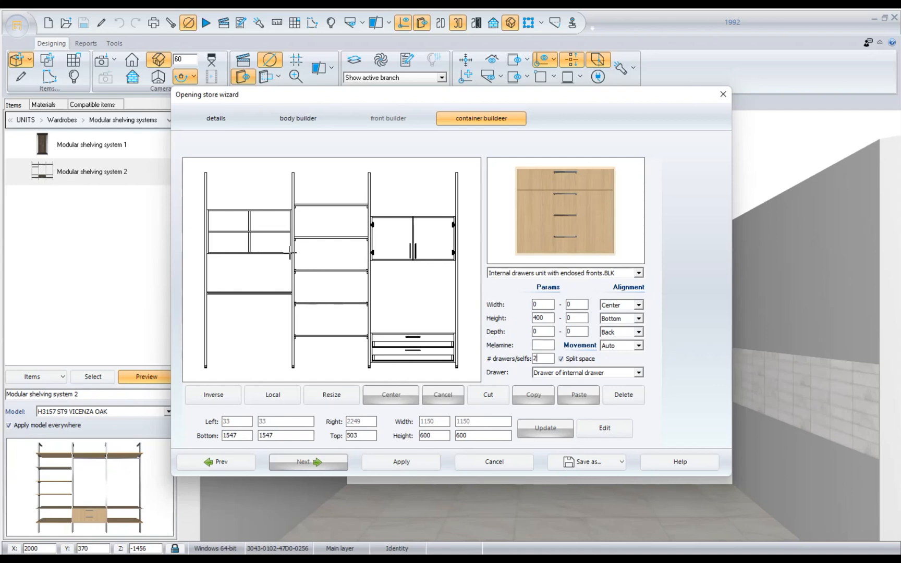
- Apply the finished wizard configuration to generate the shelving wardrobe in the room
left_click(411, 463)
left_click(412, 349)
left_click(401, 463)
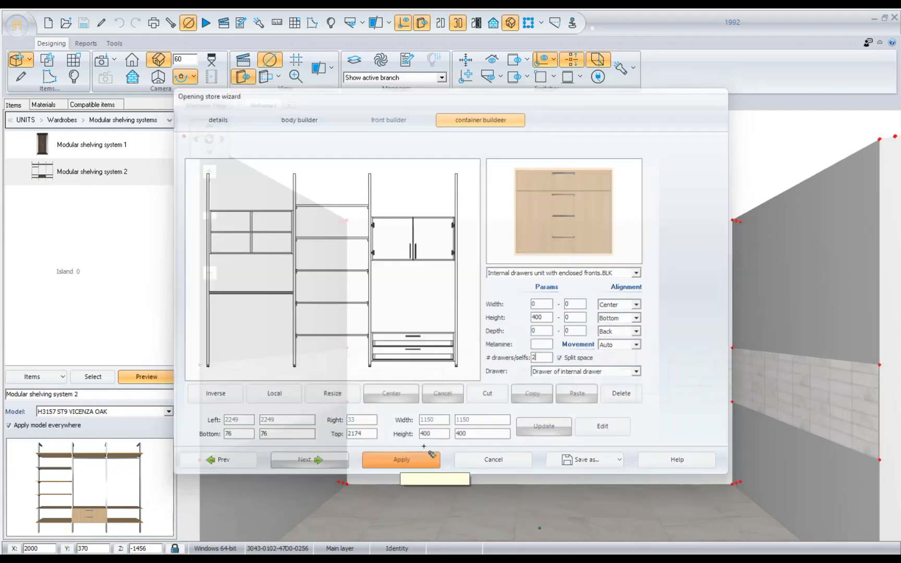
middle_click_drag(429, 440, 471, 441)
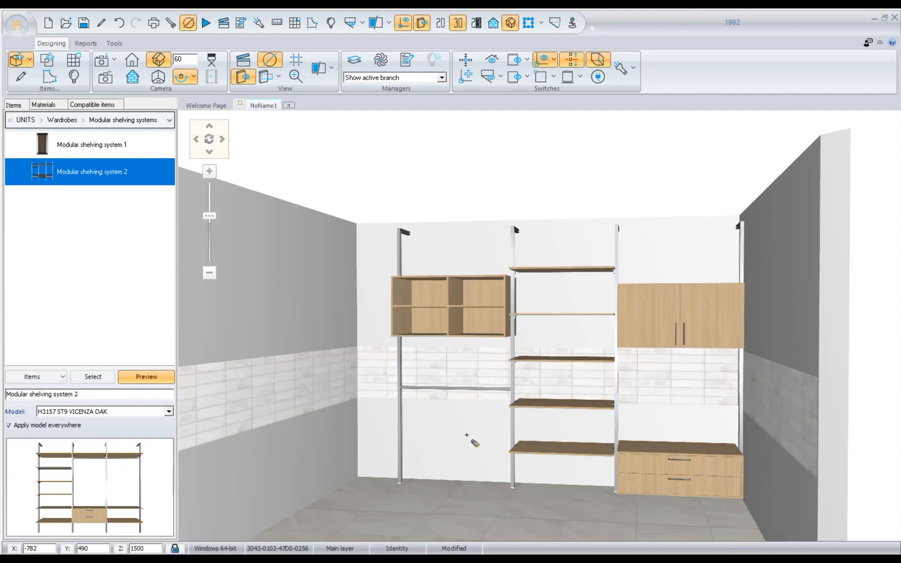
scroll(467, 435, "down", 1)
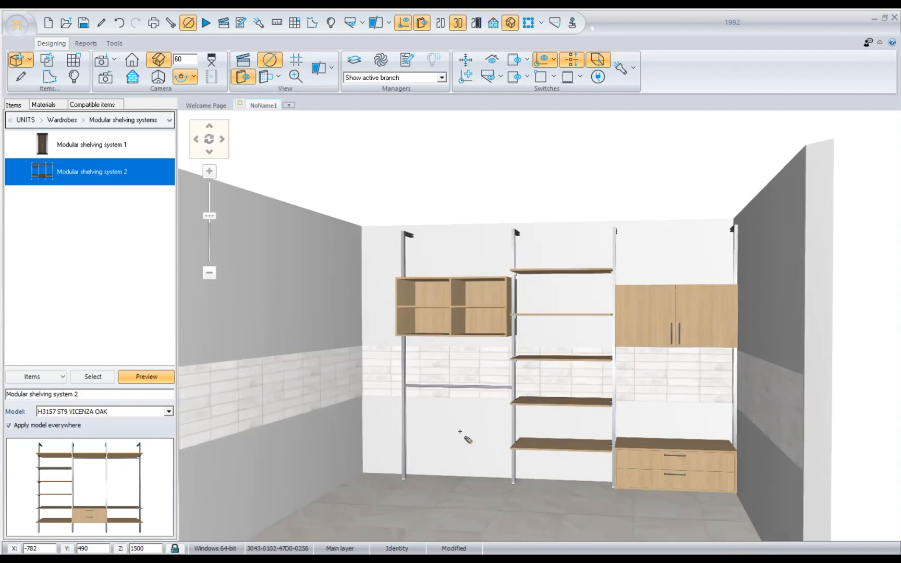
- Colour the wardrobe's matt aluminium uprights with RAL 1015 Light Ivory mat
left_click(45, 105)
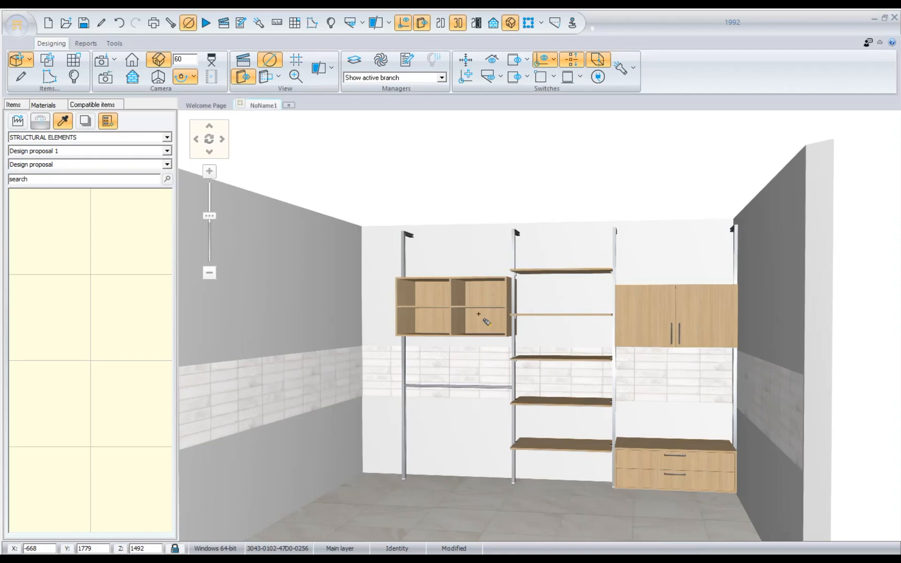
left_click(513, 295)
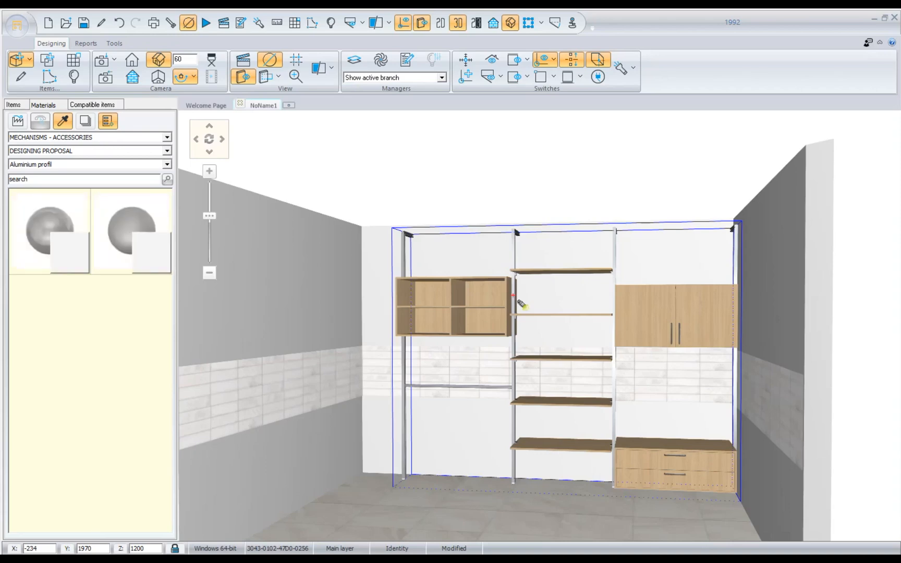
left_click(143, 260)
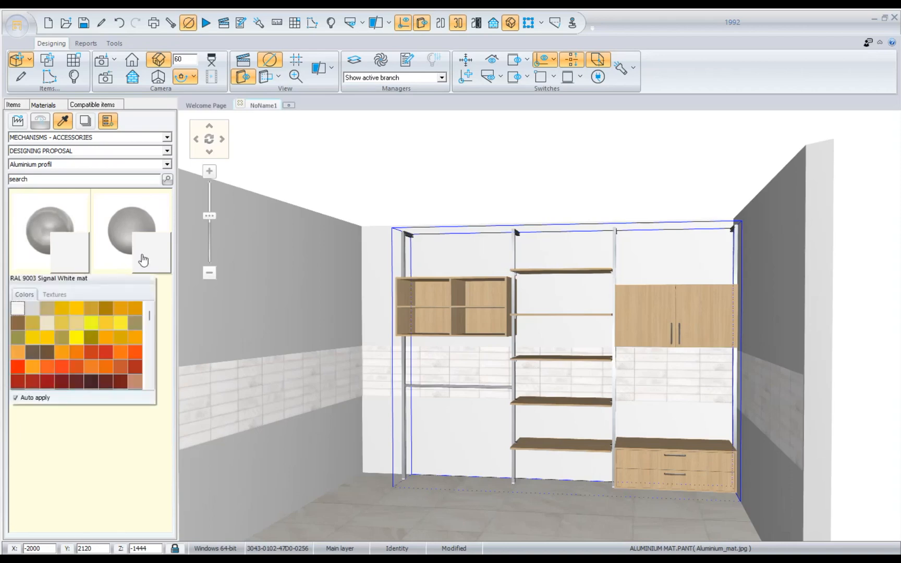
left_click(77, 325)
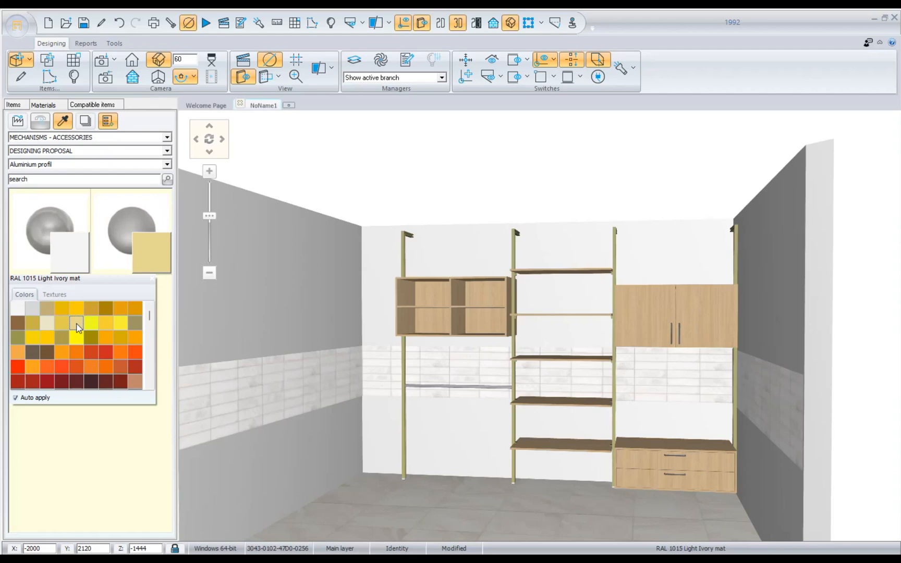
- Pick the second shelf from the top in the middle partition to list its materials, and start a material search
middle_click_drag(599, 392, 599, 350)
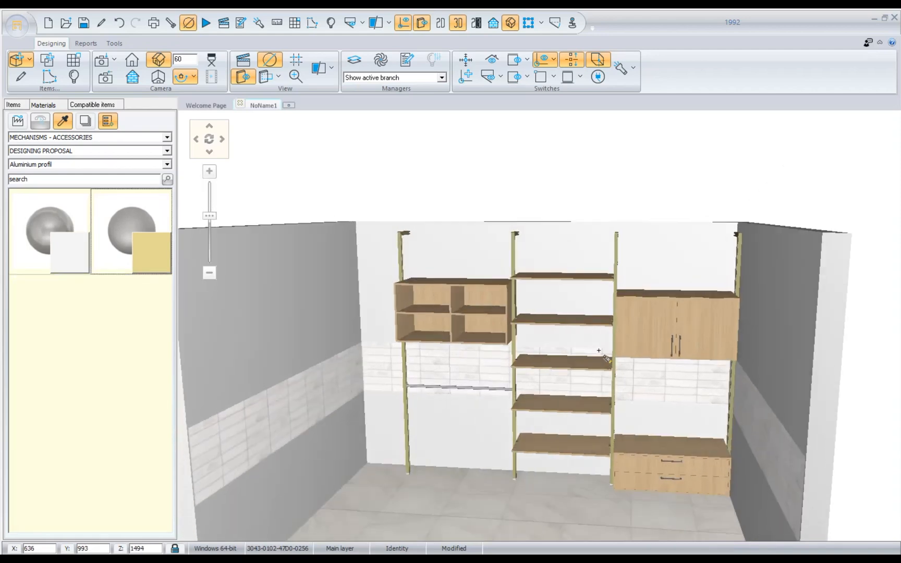
scroll(599, 351, "up", 1)
middle_click_drag(598, 350, 649, 361)
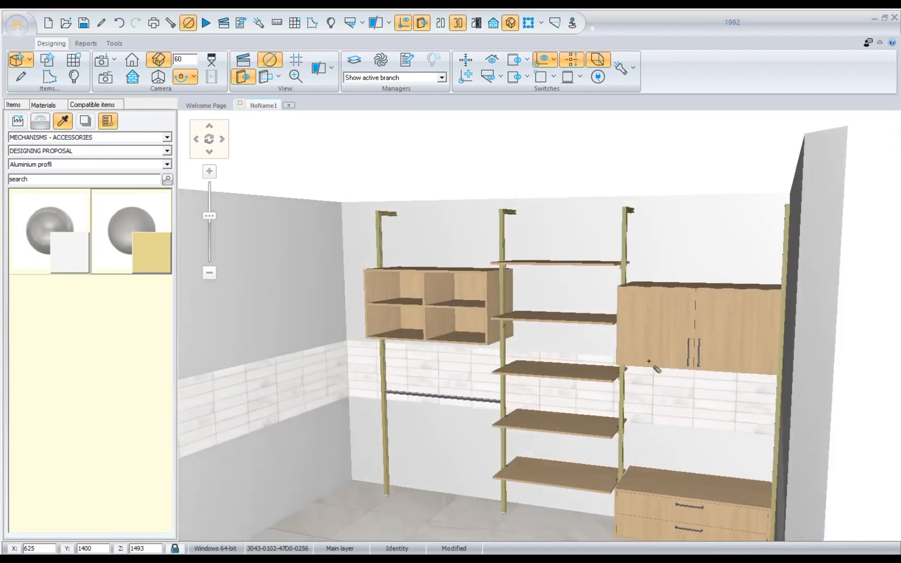
left_click(561, 317)
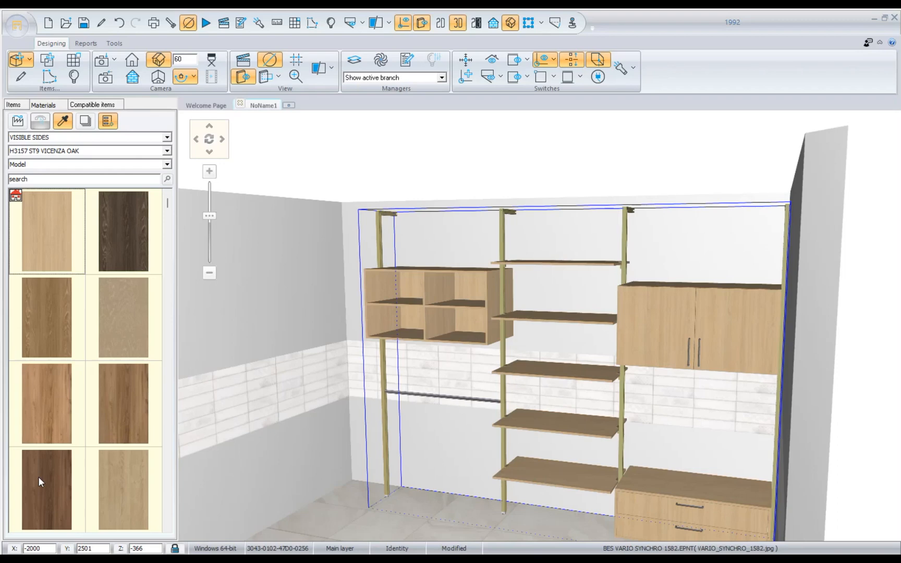
left_click(65, 179)
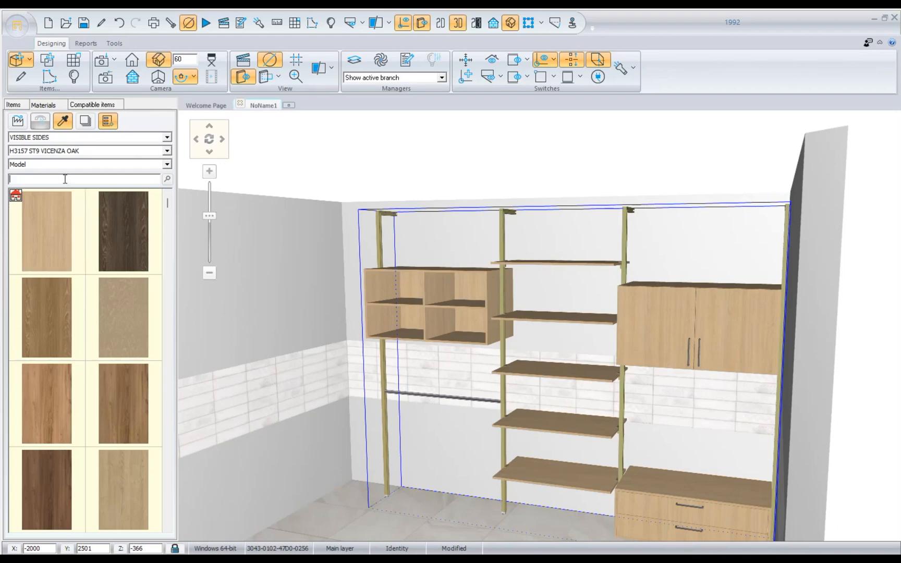
type("ГРЕЕ")
key("BackSpace")
key("BackSpace")
key("BackSpace")
key("BackSpace")
- Search the materials for GREEN and apply U626 ST9 Kiwi Green to the middle partition's second shelf from the top
key("super+space")
type("G")
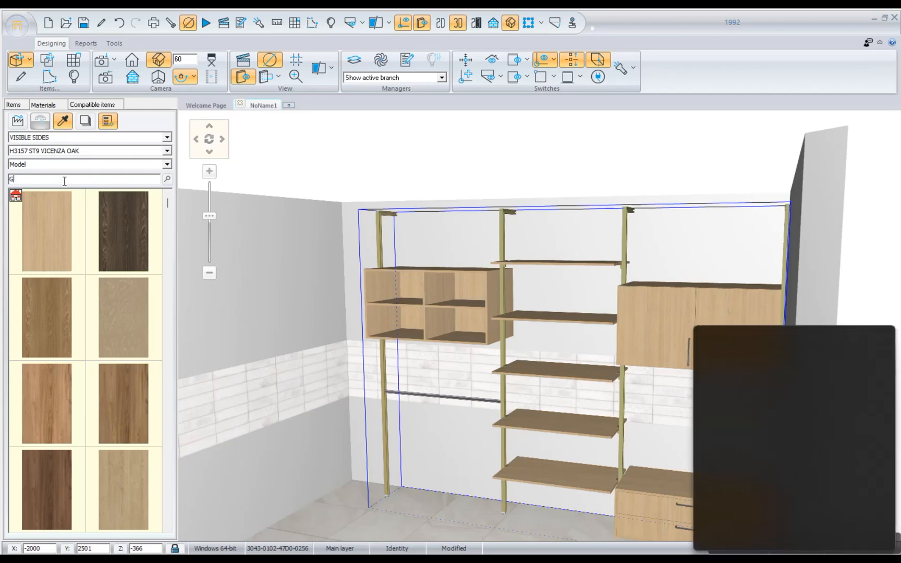
type("REEN")
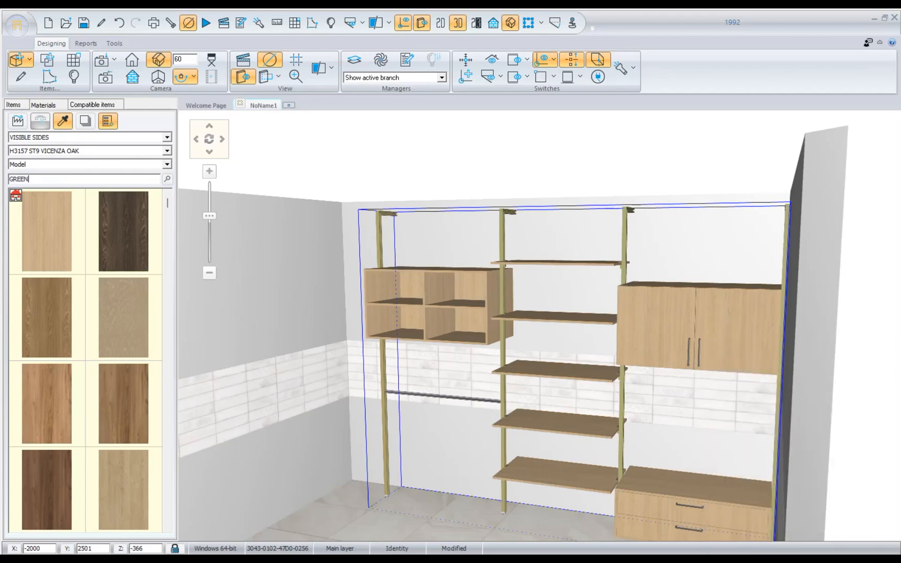
key("Return")
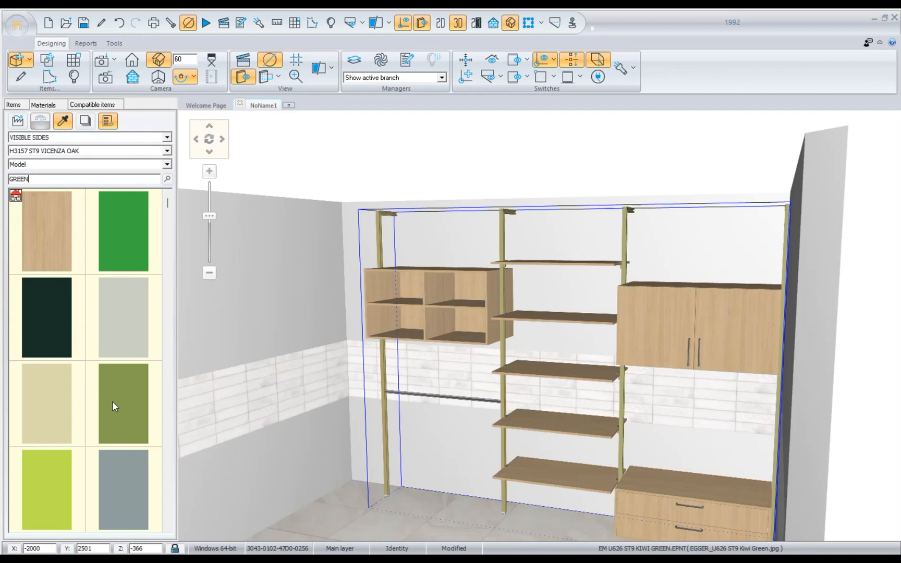
left_click_drag(112, 402, 539, 320)
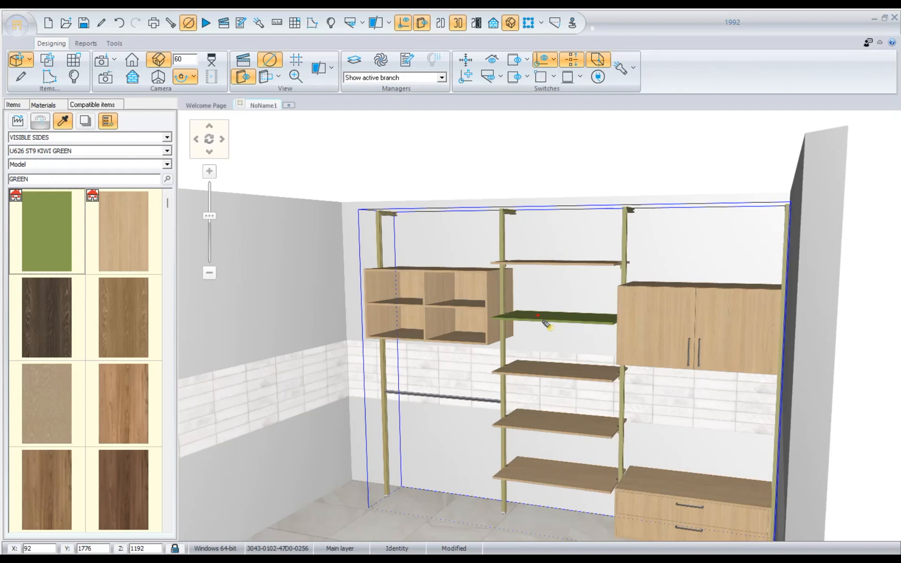
- Apply U626 ST9 Kiwi Green to the middle partition's third shelf from the top
middle_click_drag(538, 316, 557, 293)
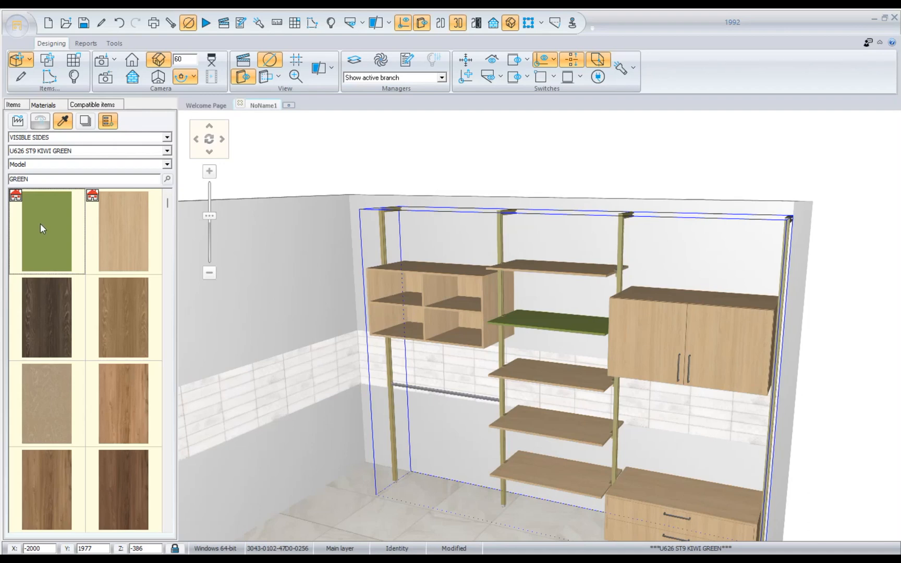
key("Escape")
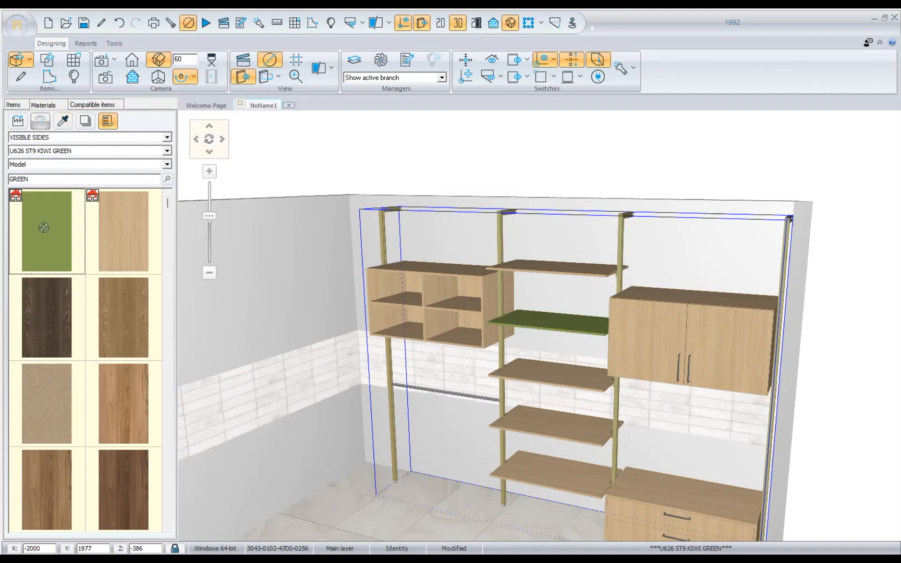
left_click(561, 375)
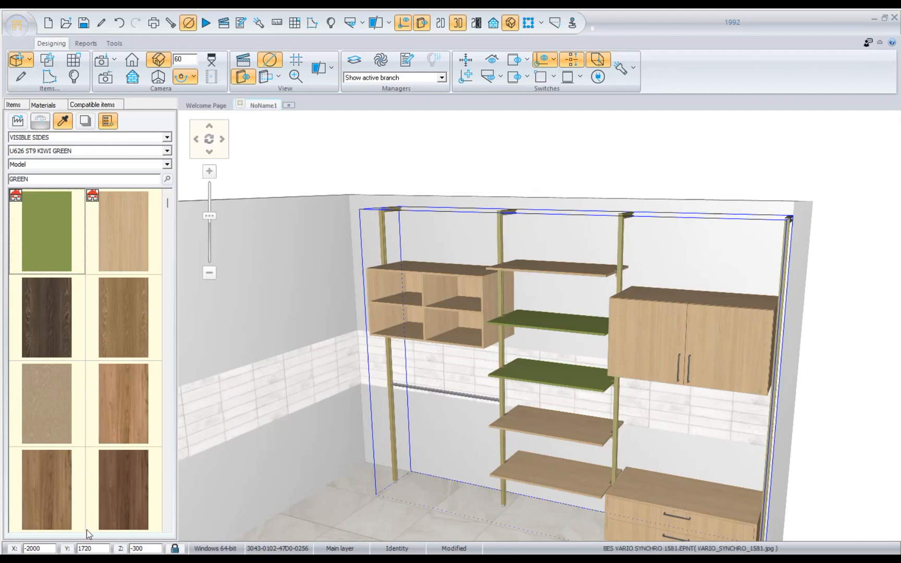
- View the advanced material search filters for supplier, material, surface, grain, color and texture without applying any, and close them
double_click(39, 180)
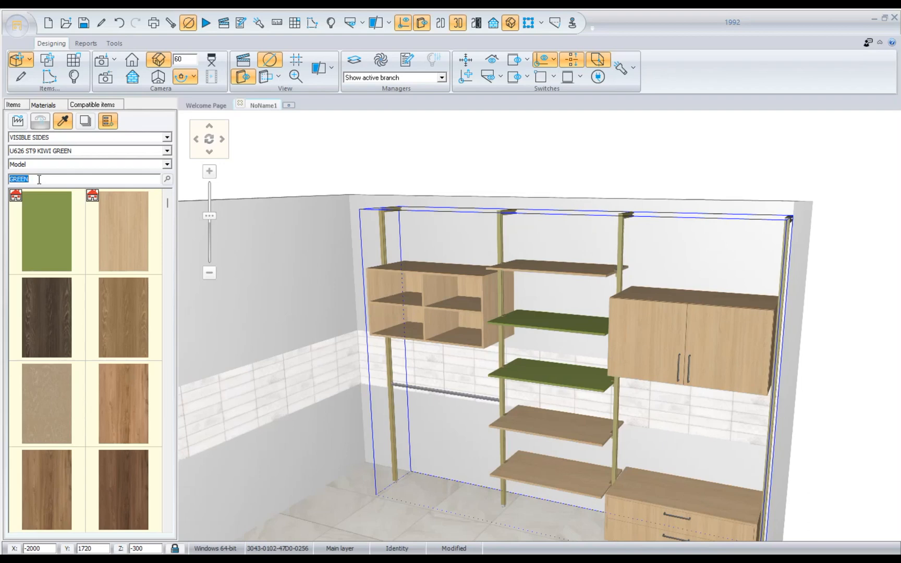
left_click(168, 180)
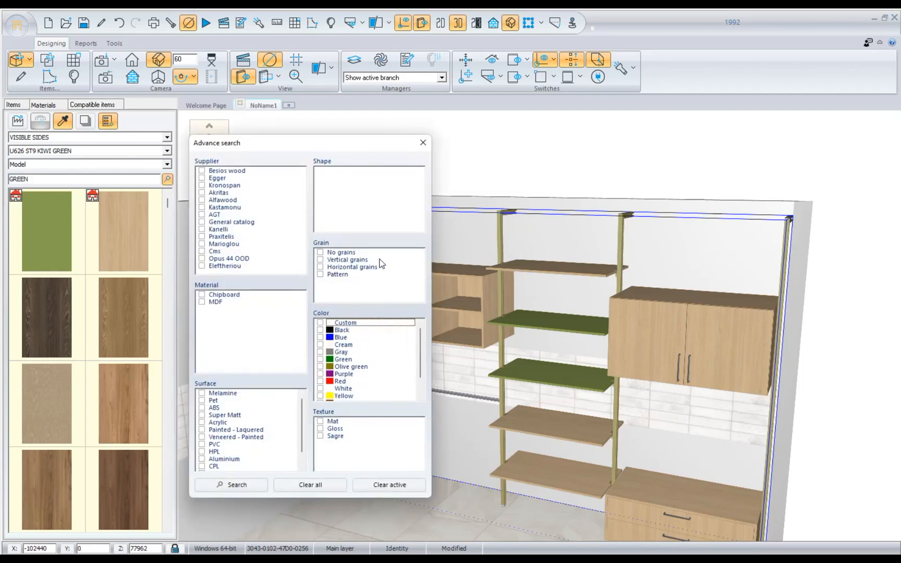
left_click(423, 143)
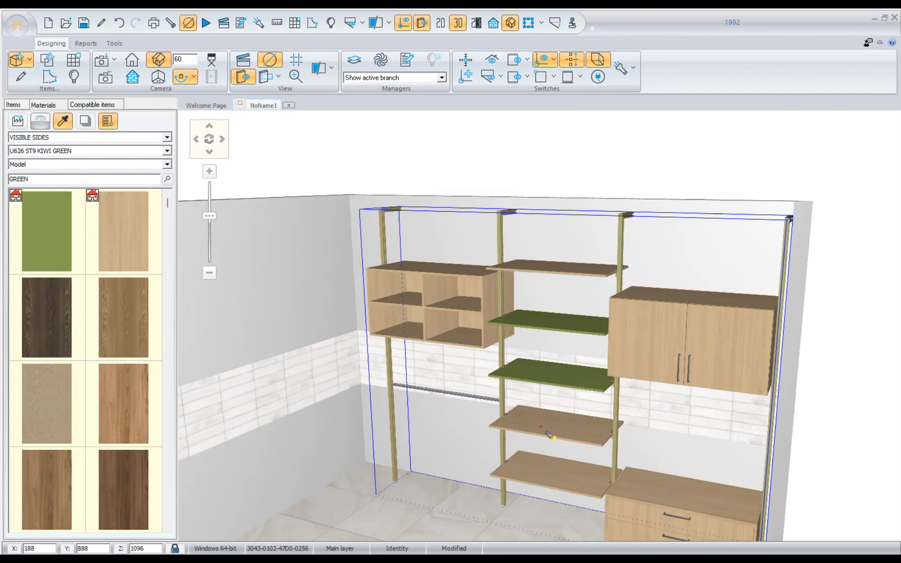
- Apply the dark wood material 1582 to the middle partition's fourth shelf from the top
left_click(123, 486)
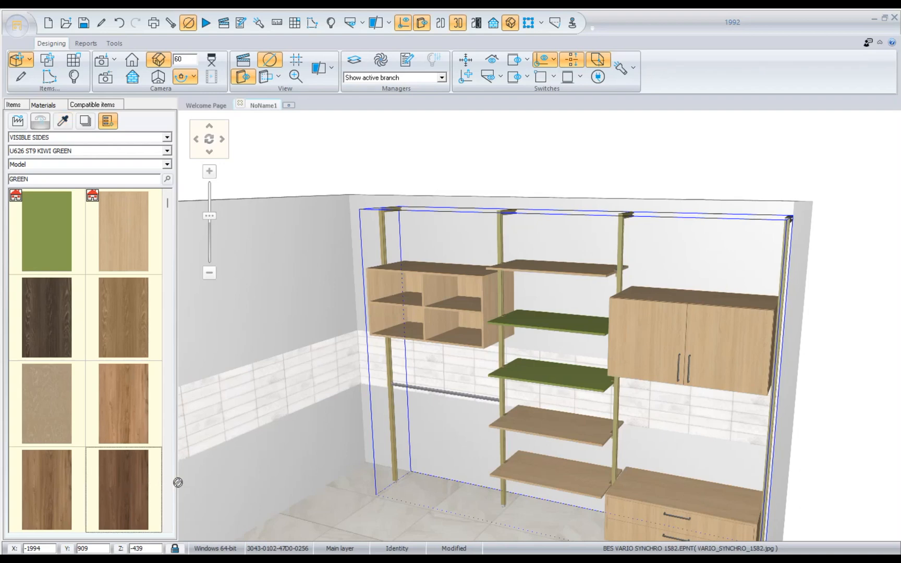
left_click(528, 419)
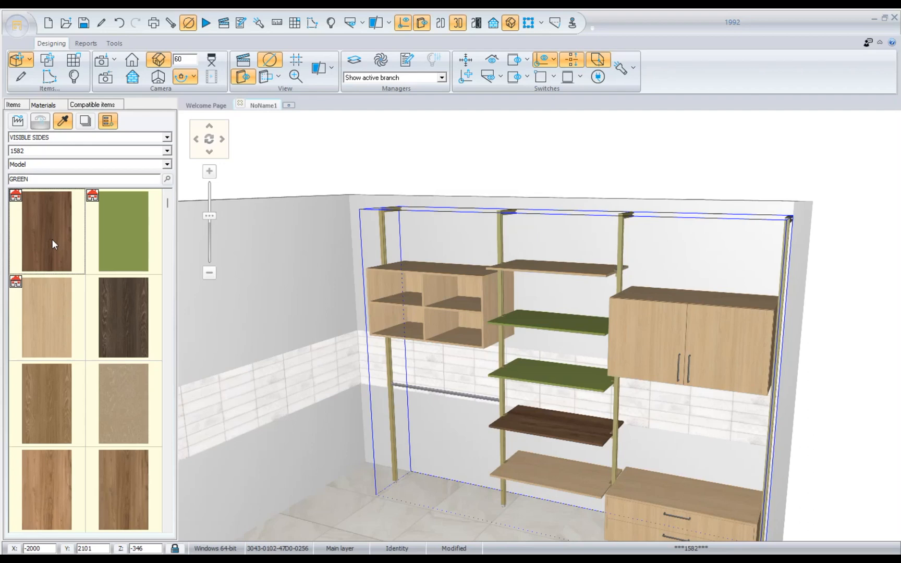
- Search the door materials for YELLOW and apply U107 ST9 Velvet Yellow to both doors of the upper cabinet
left_click(735, 346)
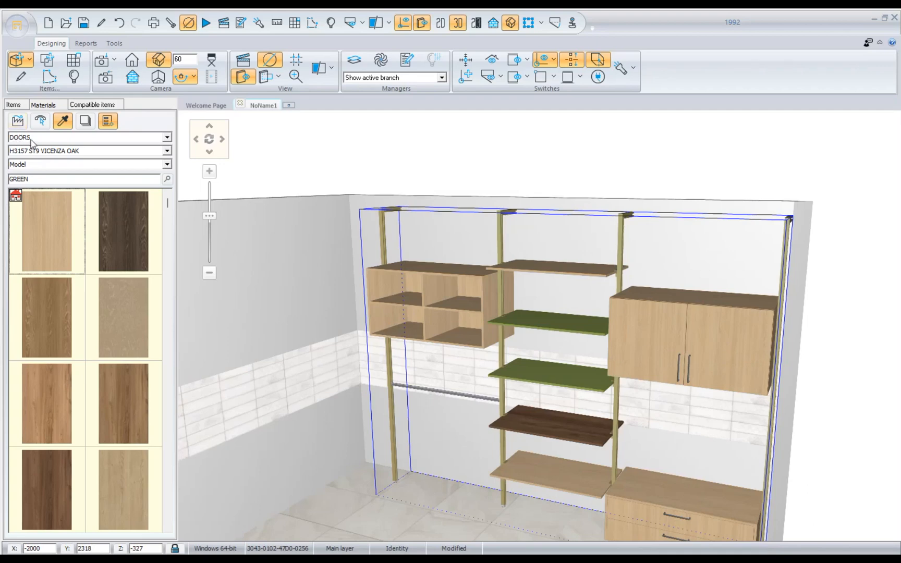
double_click(45, 179)
key("BackSpace")
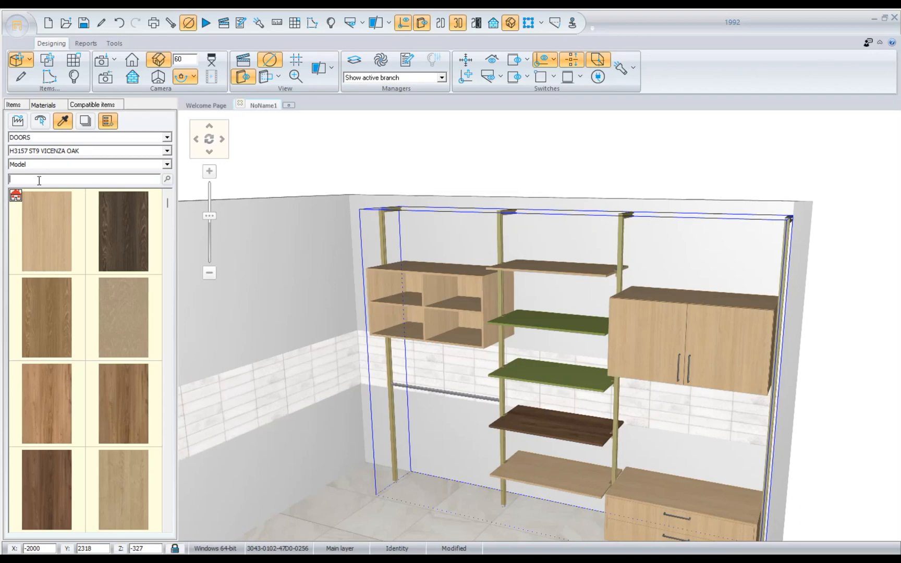
type("YELLOW")
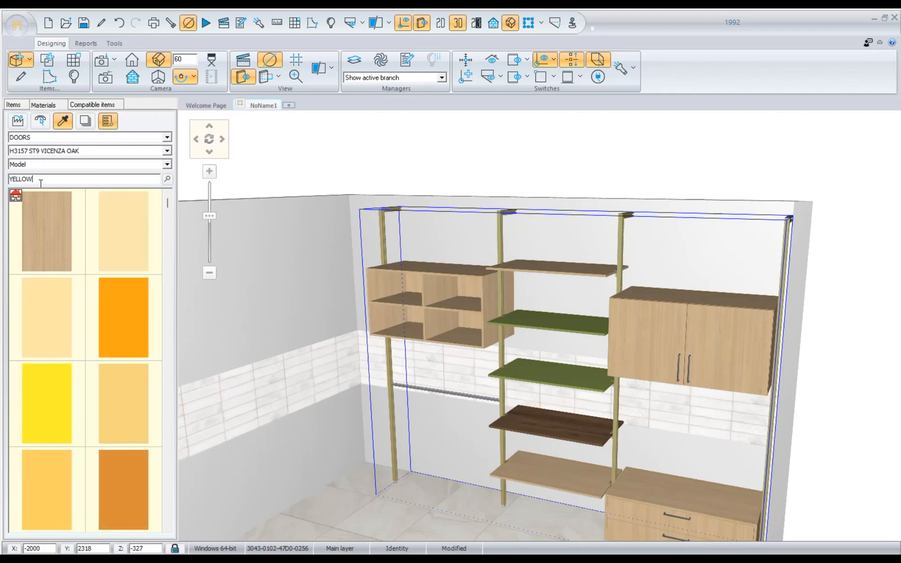
left_click(113, 249)
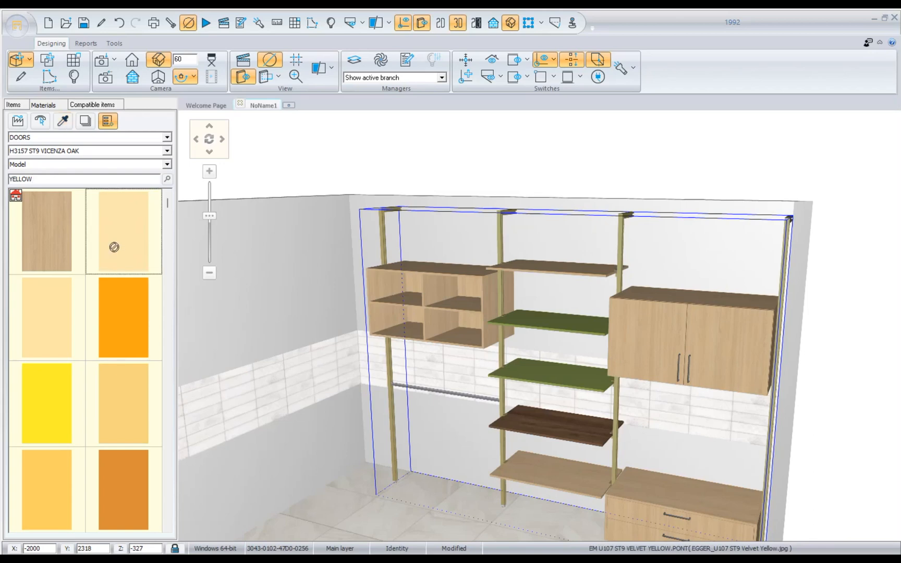
left_click(657, 352)
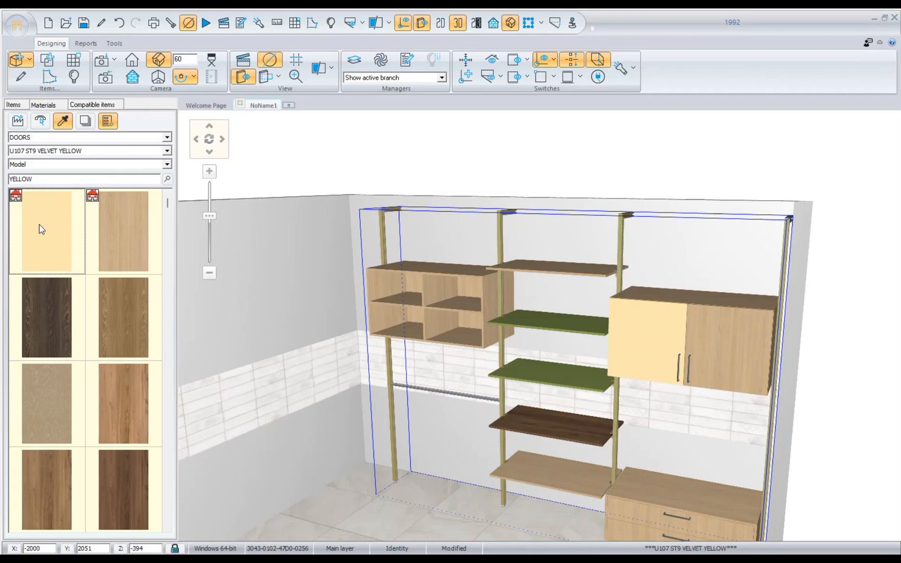
left_click_drag(39, 225, 716, 348)
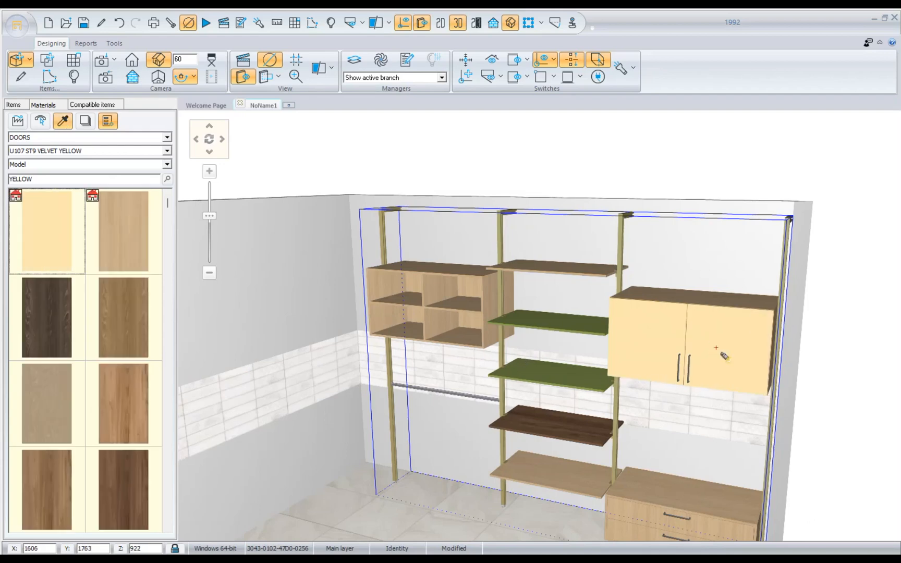
- Open the shelving wardrobe's technical specifications and maximise their window
scroll(716, 347, "down", 3)
middle_click_drag(716, 347, 758, 424)
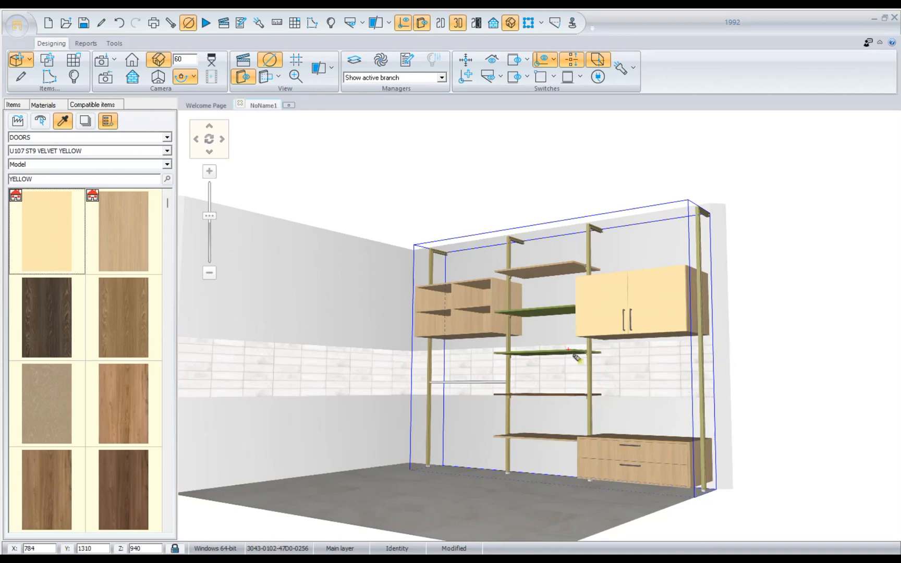
middle_click_drag(563, 348, 562, 303)
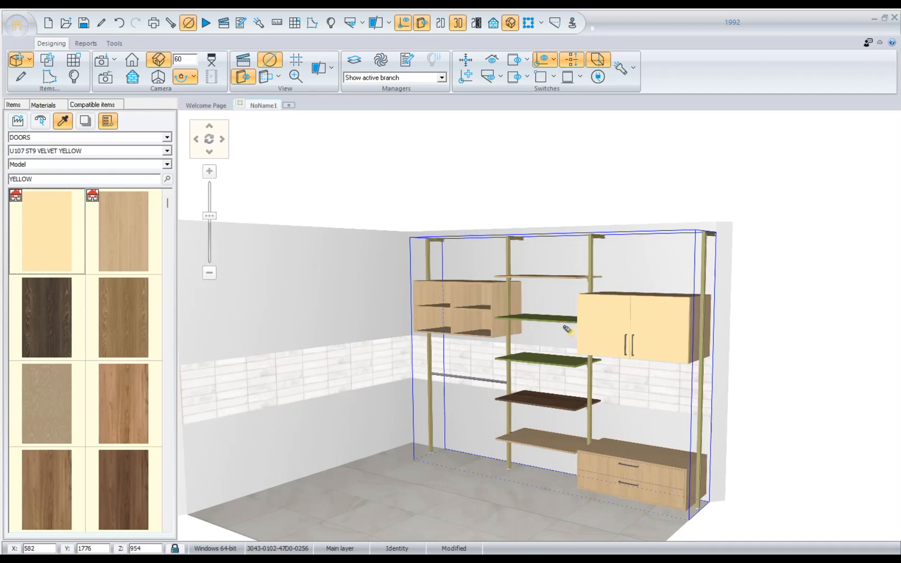
right_click(563, 326)
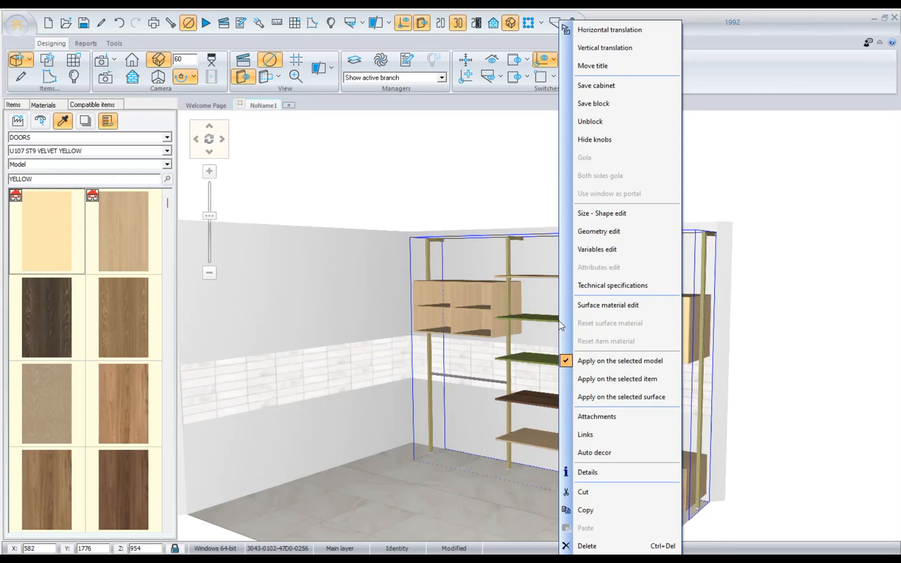
left_click(613, 285)
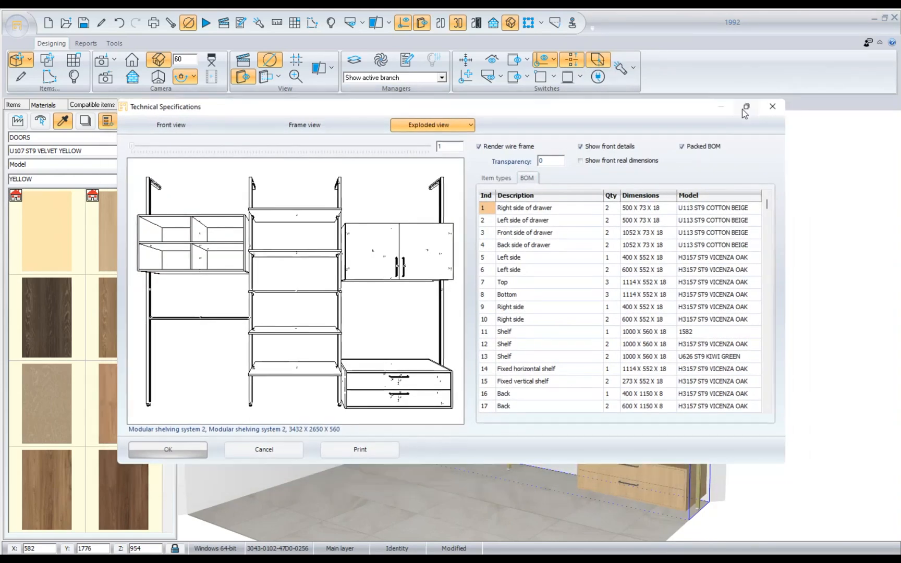
left_click(746, 107)
- Spread the wardrobe's parts well apart in the exploded view to inspect the individual components
left_click_drag(359, 301, 276, 199)
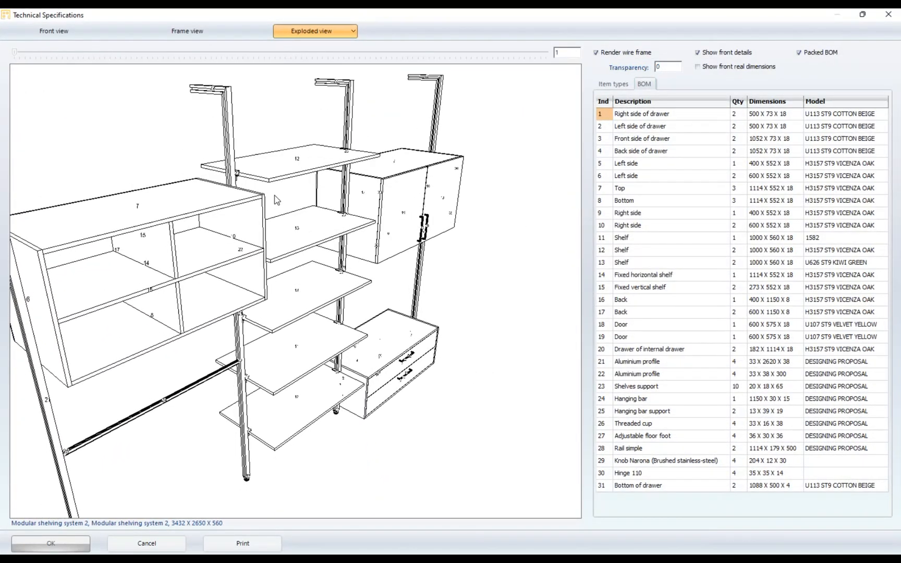
scroll(274, 195, "down", 5)
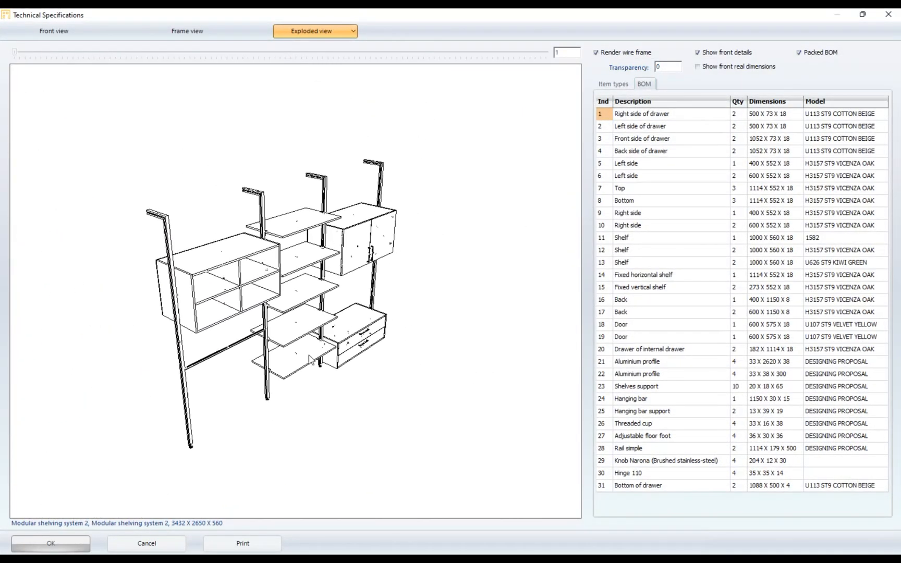
scroll(309, 401, "down", 1)
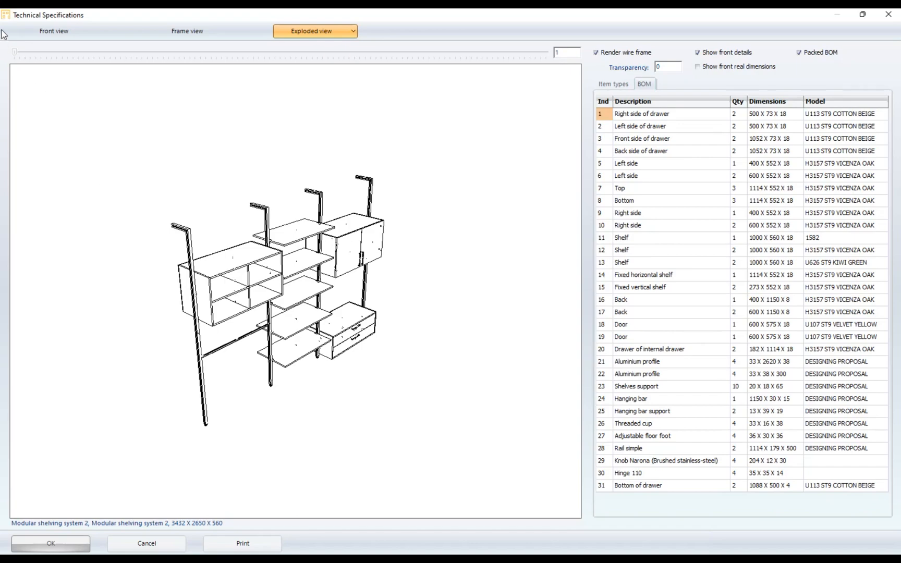
left_click_drag(15, 52, 469, 72)
left_click_drag(457, 229, 528, 210)
left_click_drag(459, 251, 356, 259)
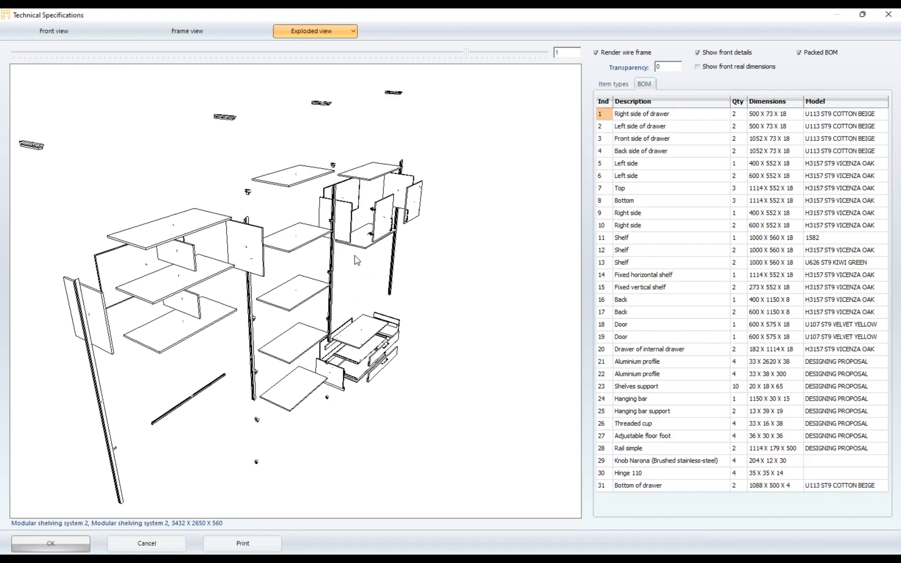
- Look at the wardrobe's frame view and front view, and return to the exploded view
left_click(169, 33)
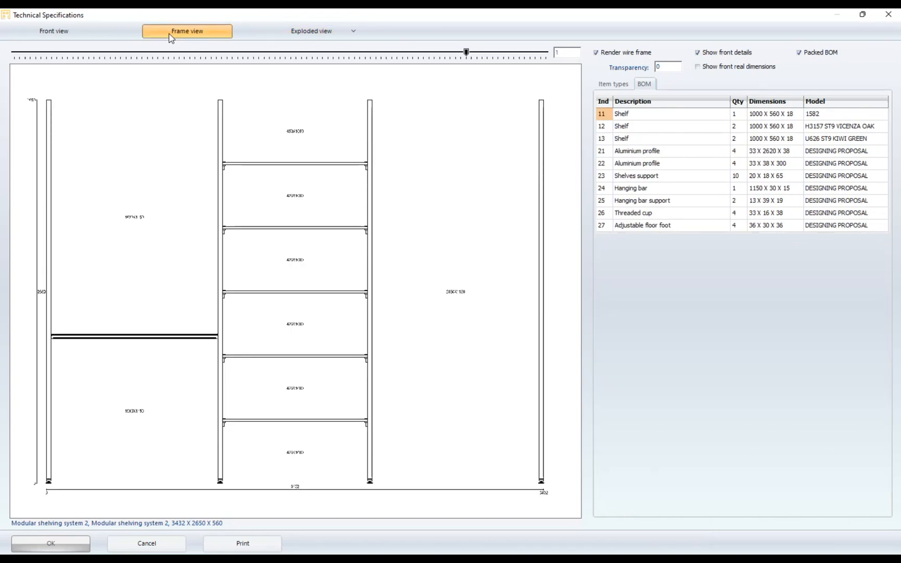
left_click(71, 39)
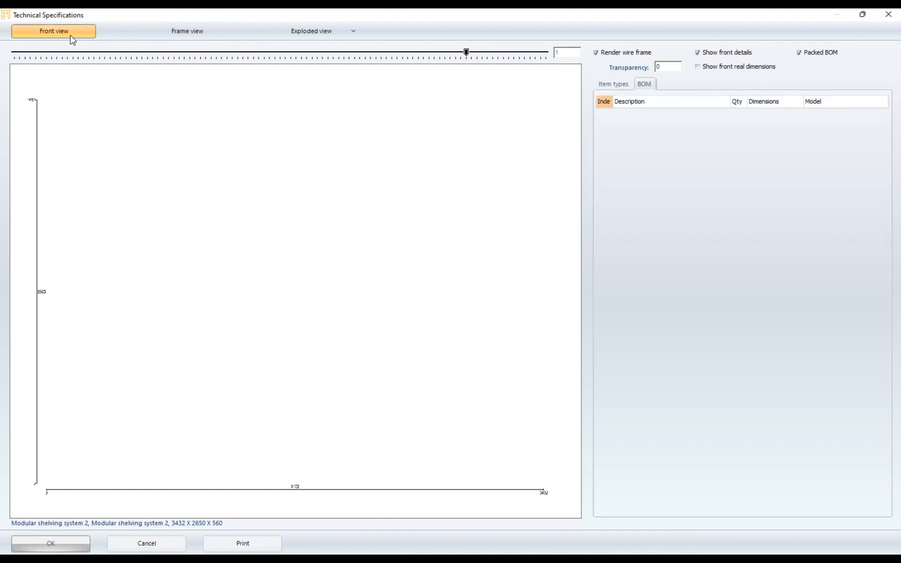
left_click(179, 35)
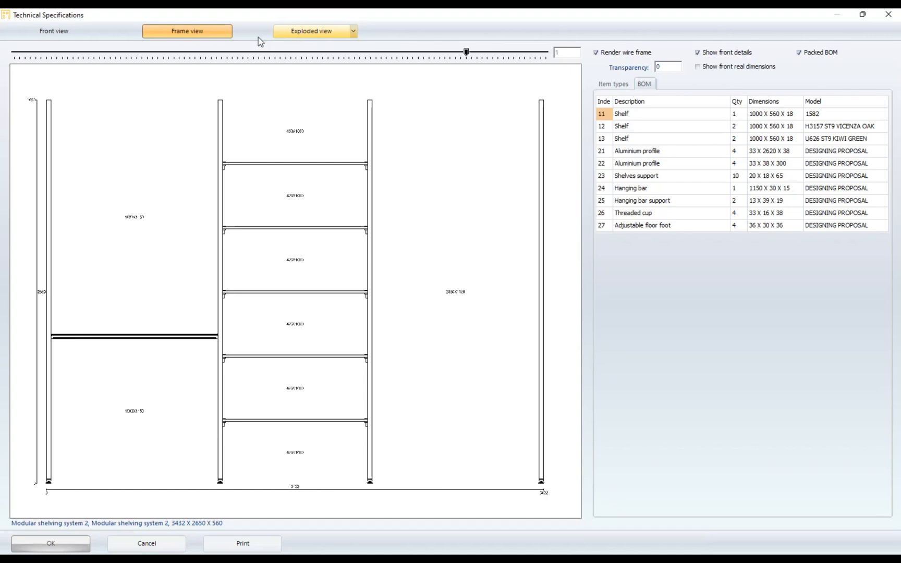
left_click(302, 32)
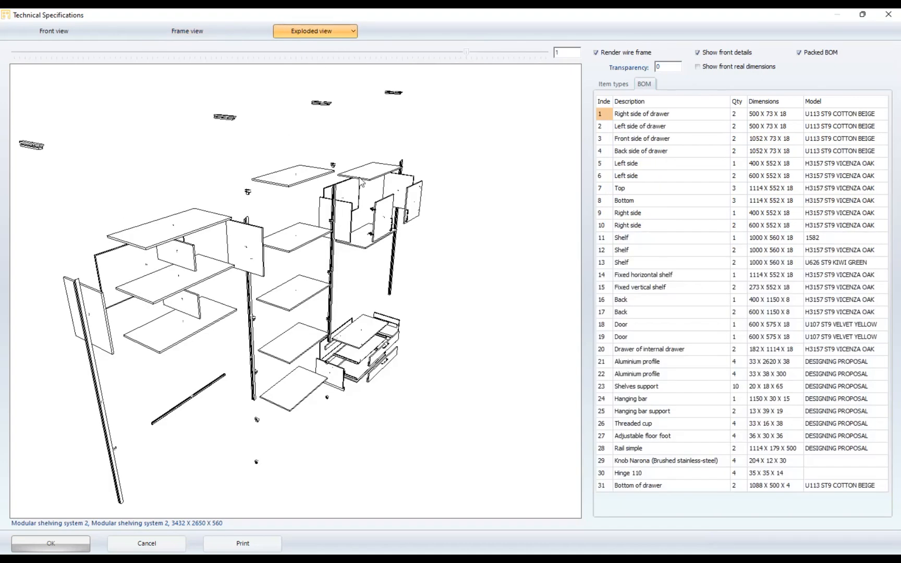
- Check the quantity, dimensions and material of the second shelf from the top and the quantity of shelves supports in the BOM
left_click(295, 244)
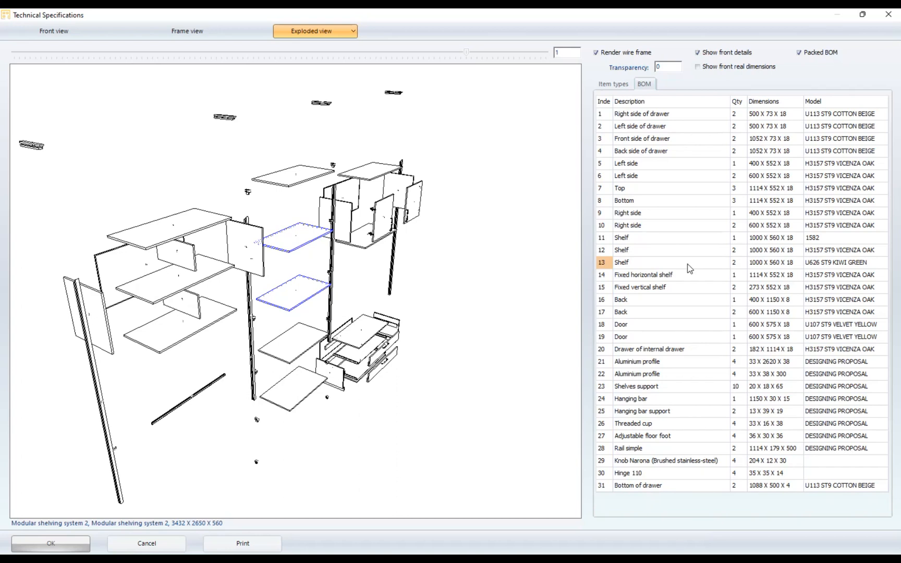
left_click(817, 268)
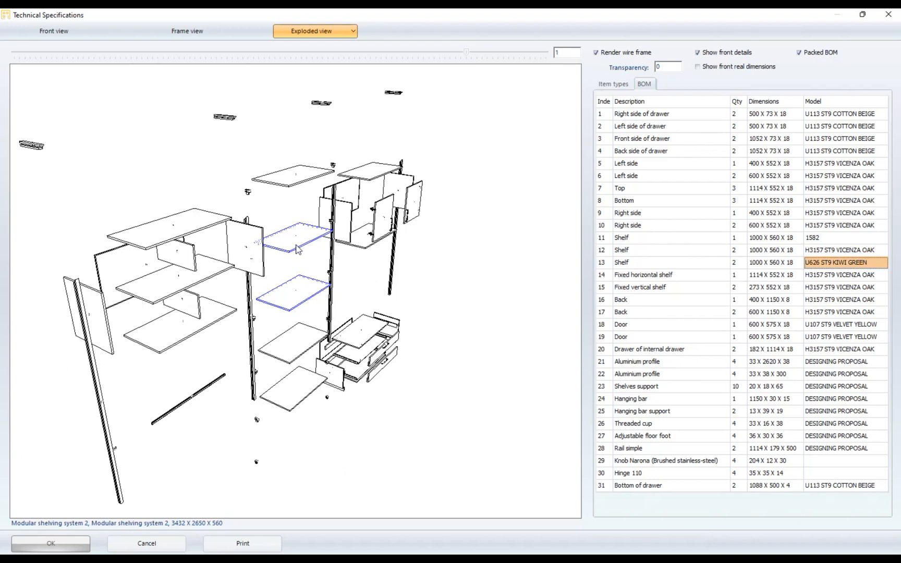
left_click(745, 265)
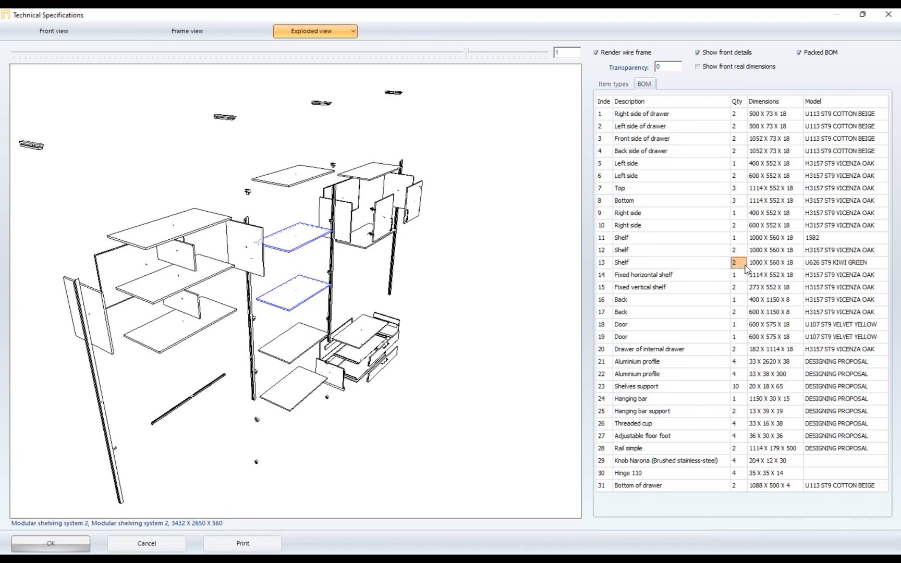
left_click(702, 268)
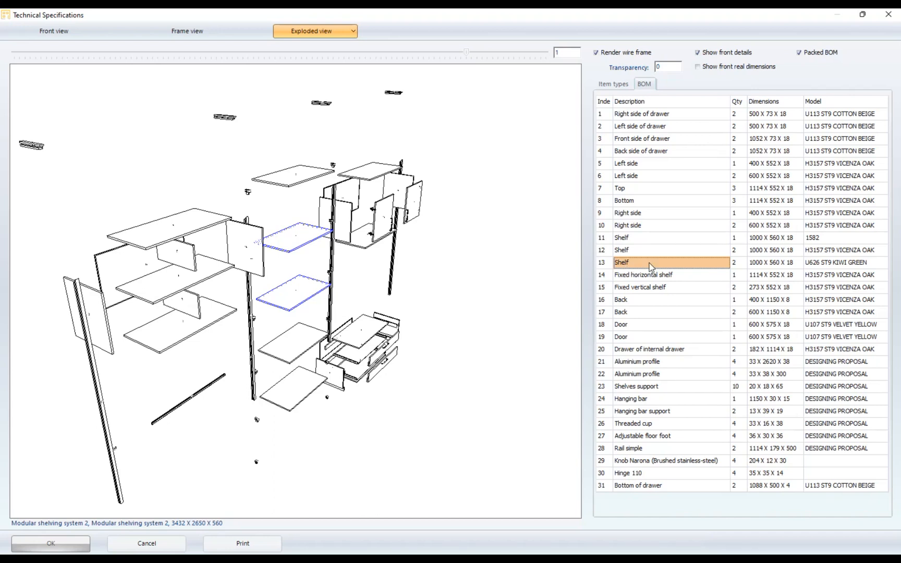
left_click(740, 265)
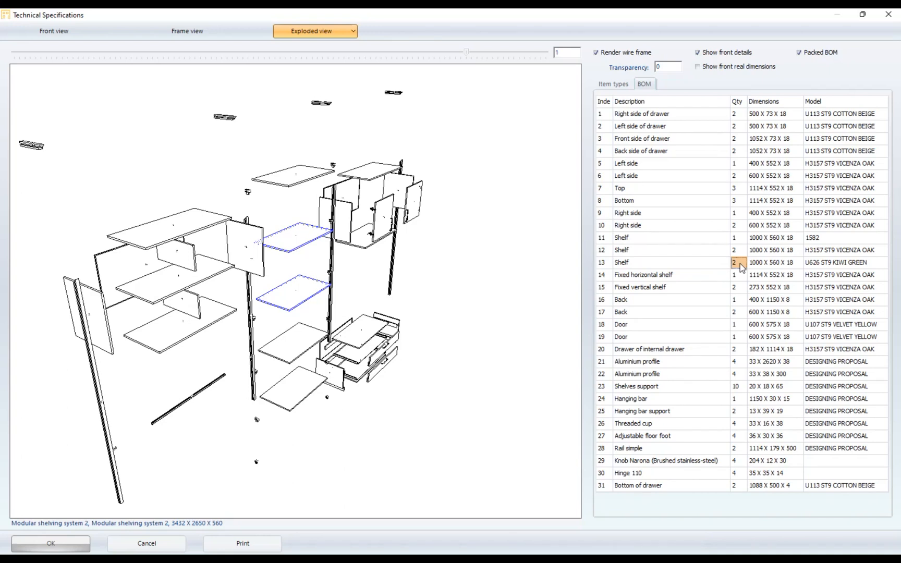
left_click(812, 264)
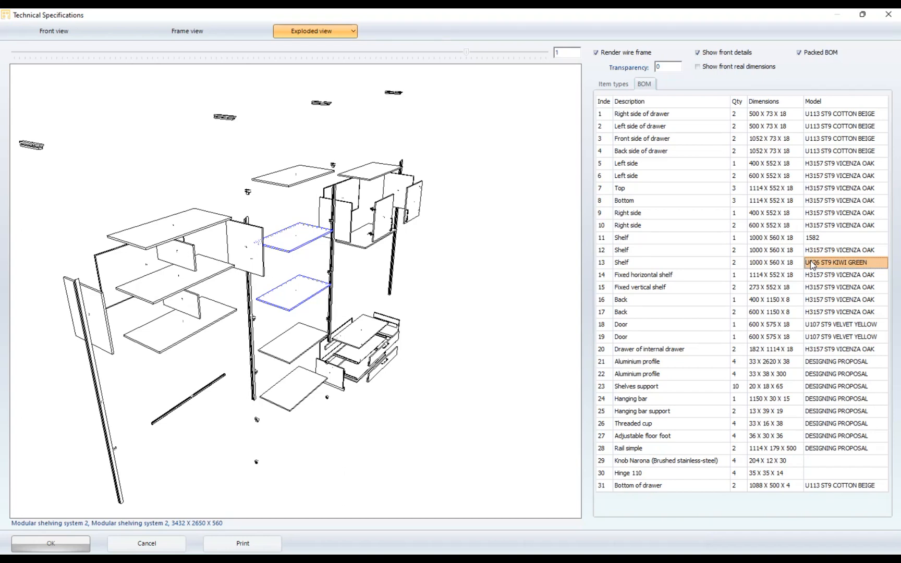
left_click(741, 264)
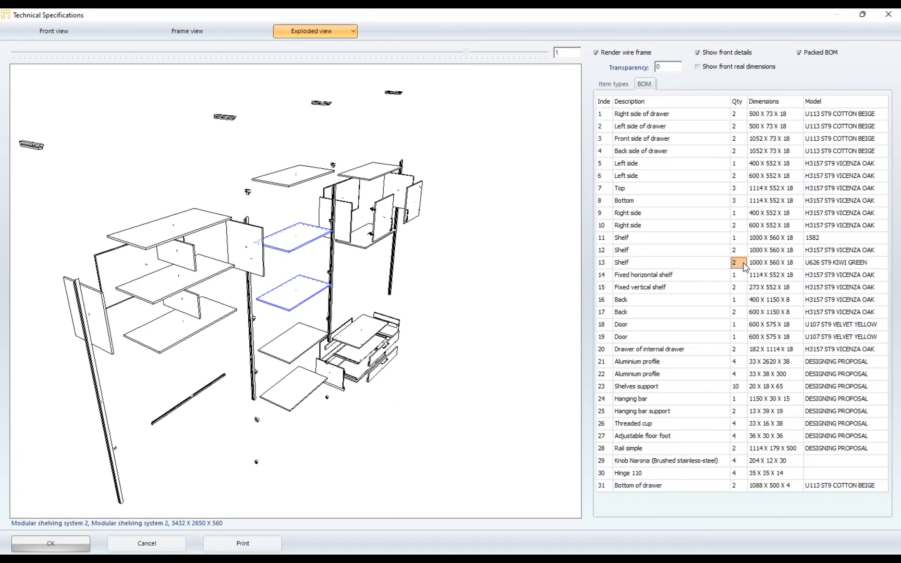
left_click(679, 390)
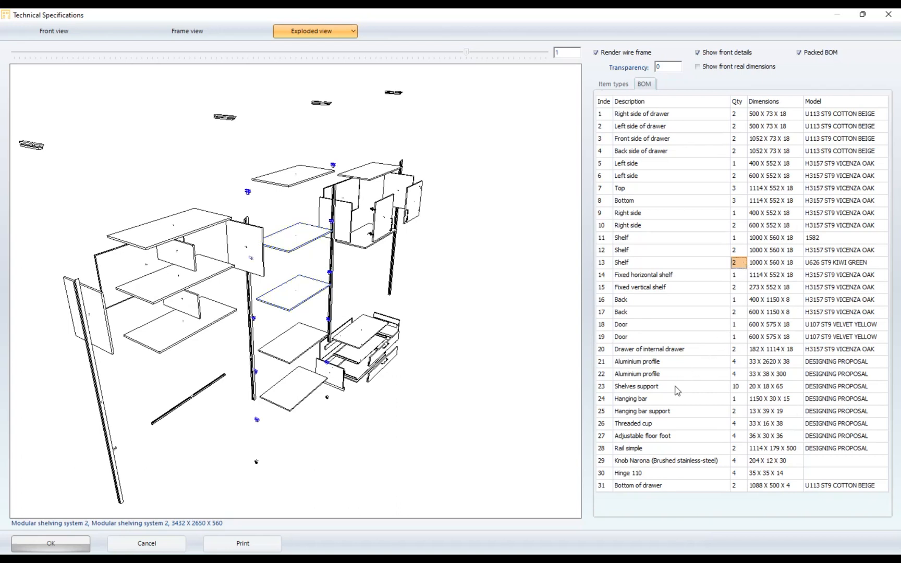
left_click(738, 388)
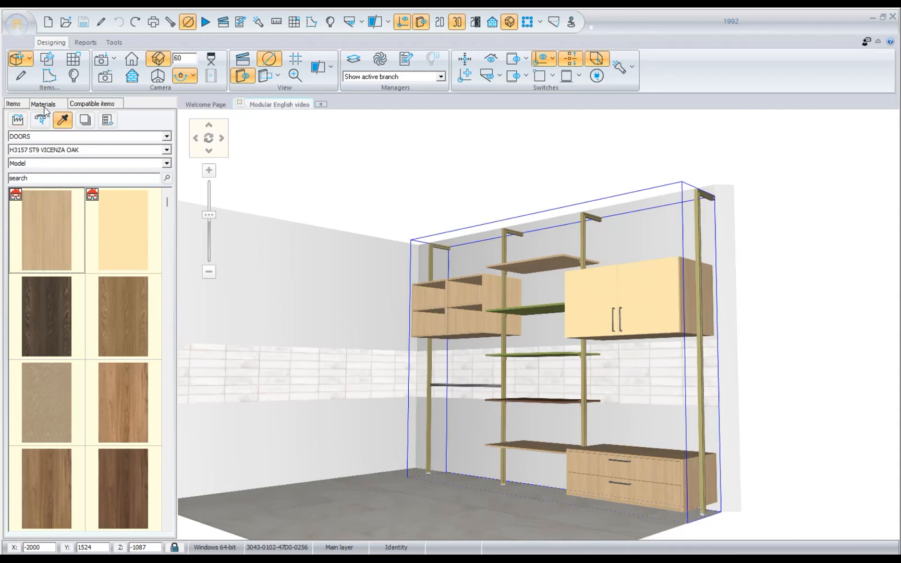
- Filter the door materials with an advanced search for green colour and gloss texture
left_click(56, 179)
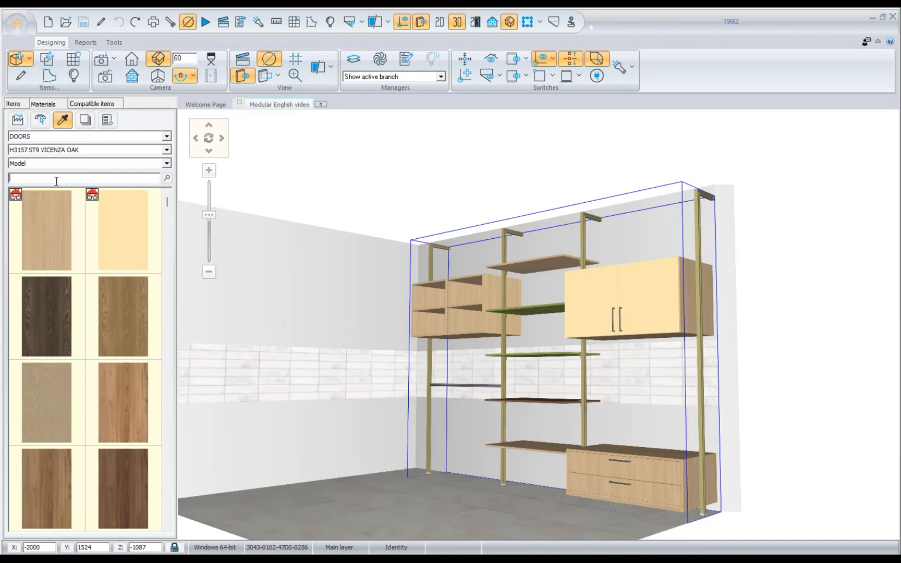
left_click(167, 178)
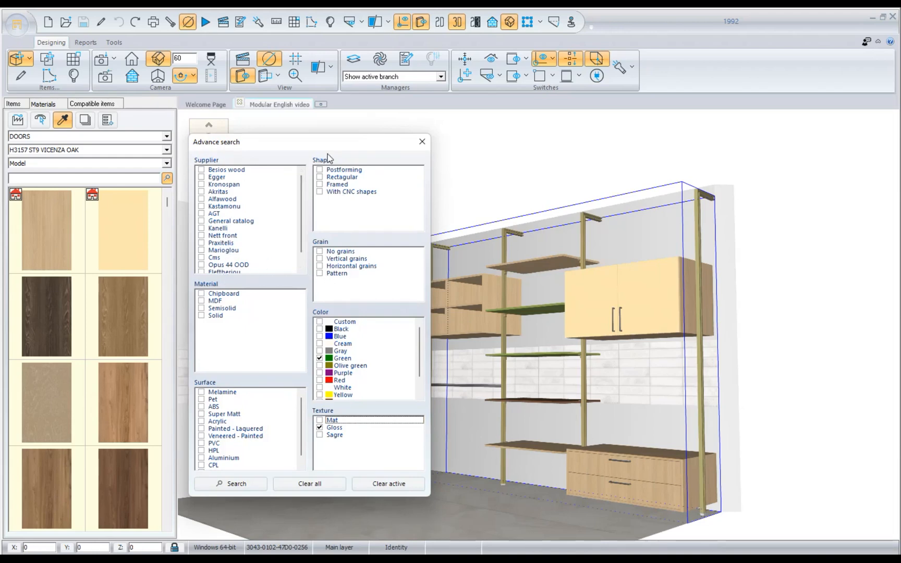
left_click_drag(326, 144, 314, 118)
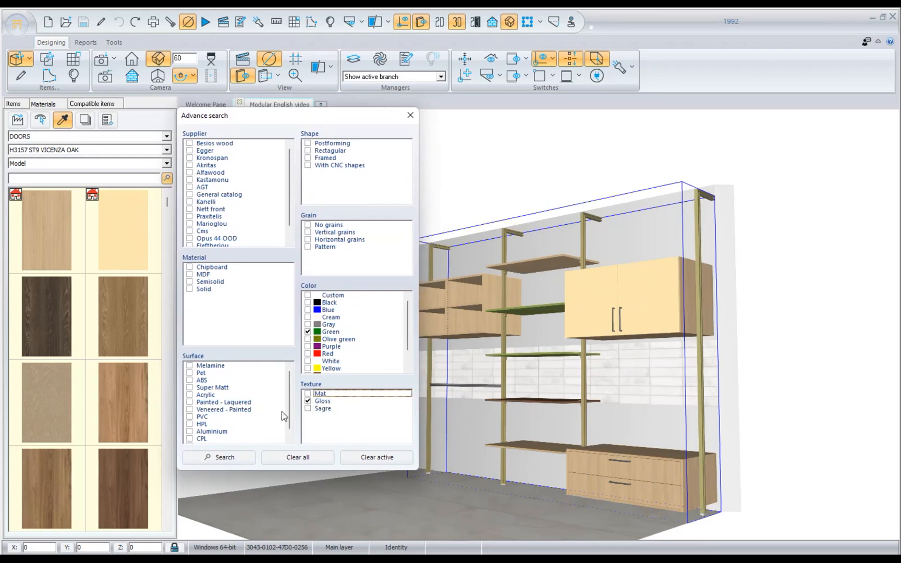
left_click(221, 458)
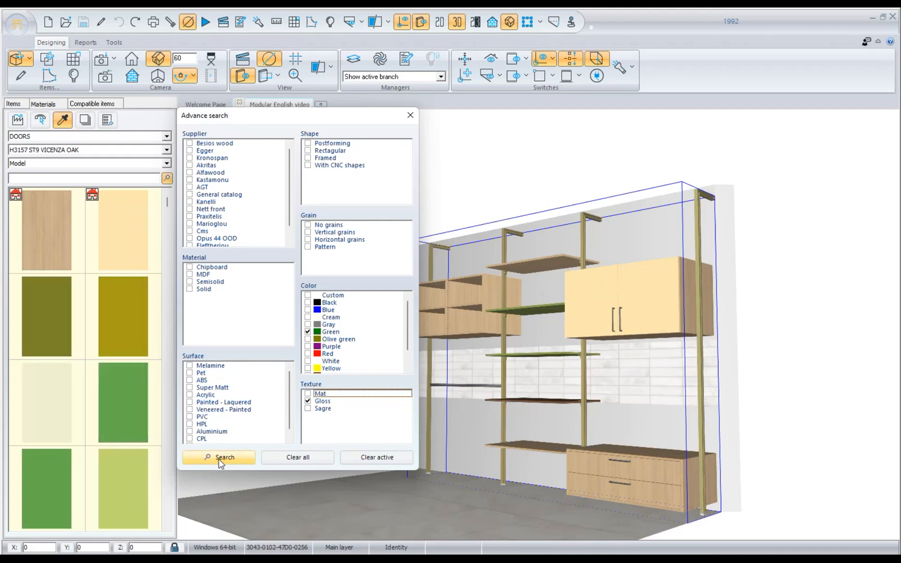
left_click(411, 115)
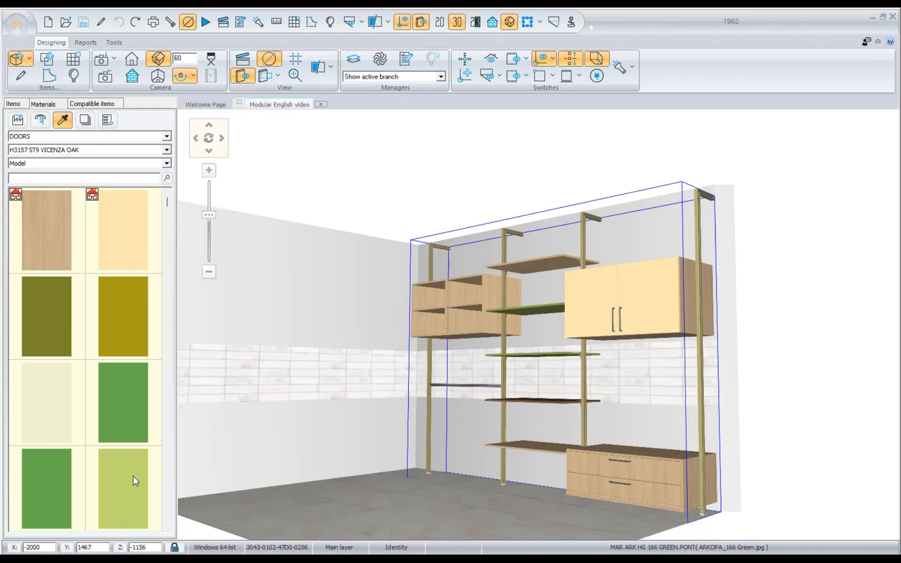
- Apply the 166 GREEN material to both drawer fronts, and the VARIO SYNCHRO 1581 wood to the lower drawer front
left_click(133, 476)
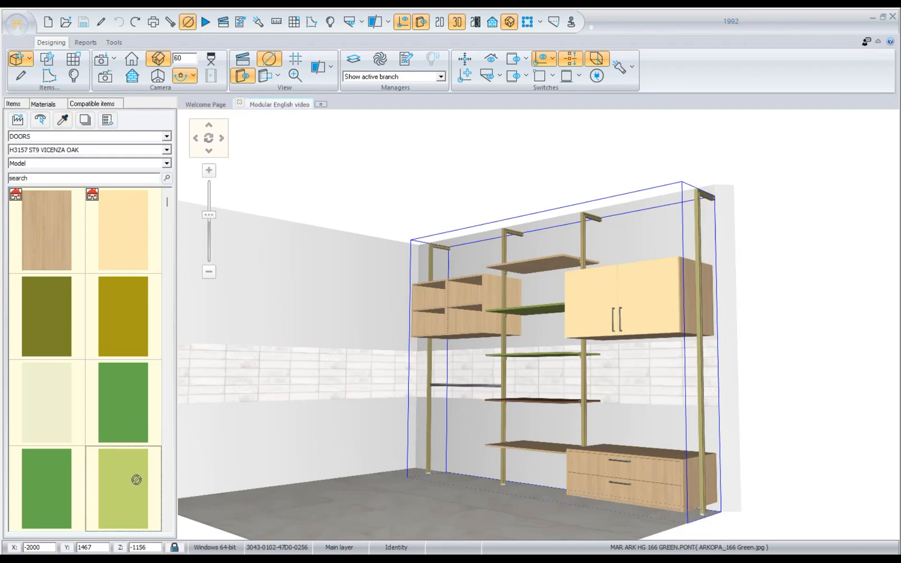
left_click(604, 471)
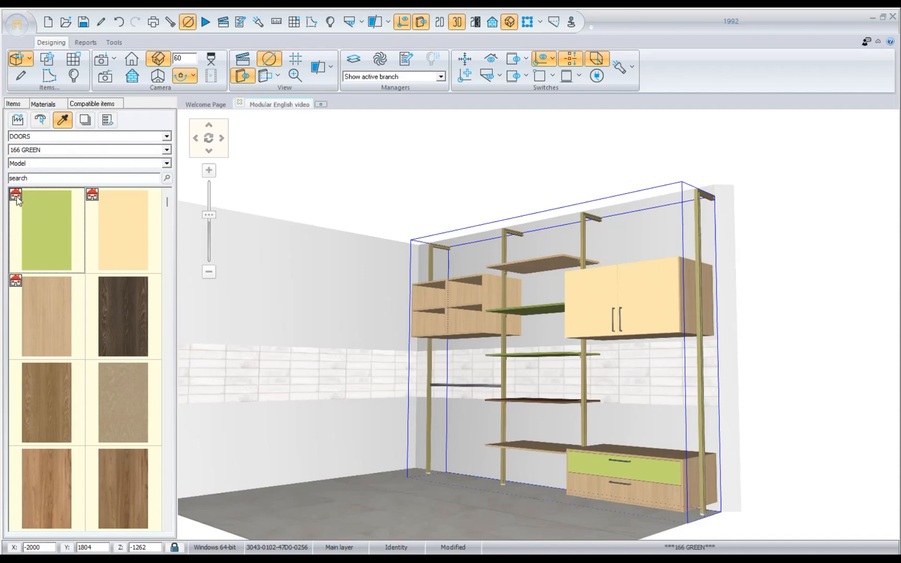
left_click(40, 223)
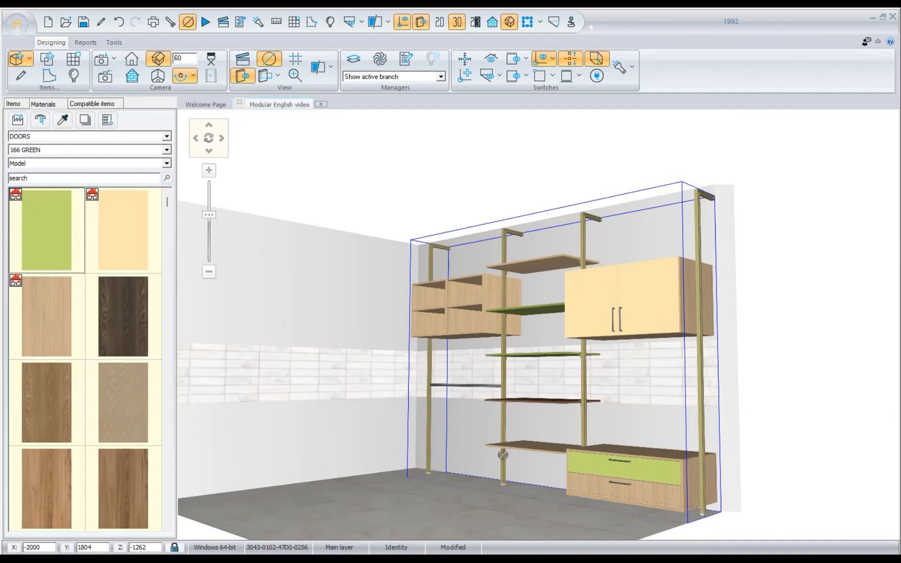
left_click(607, 486)
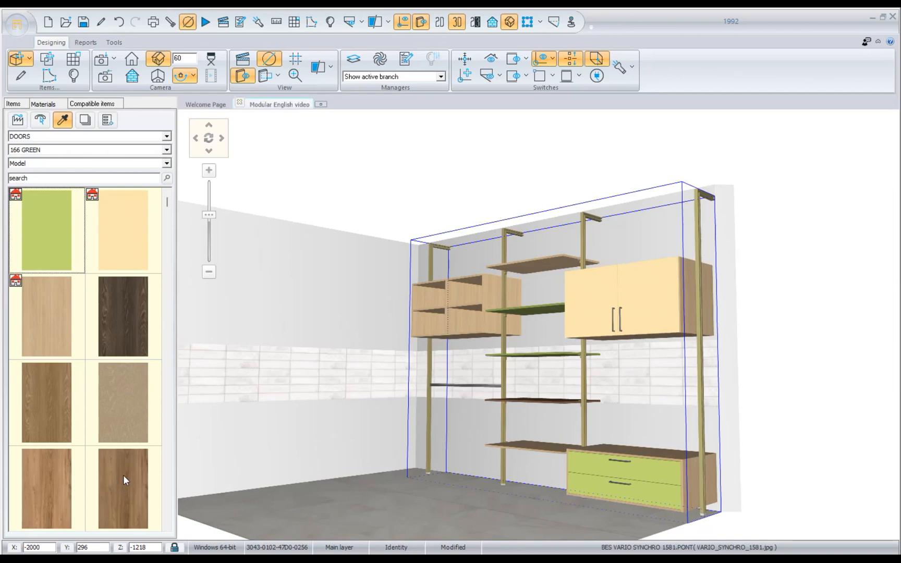
left_click_drag(124, 479, 586, 480)
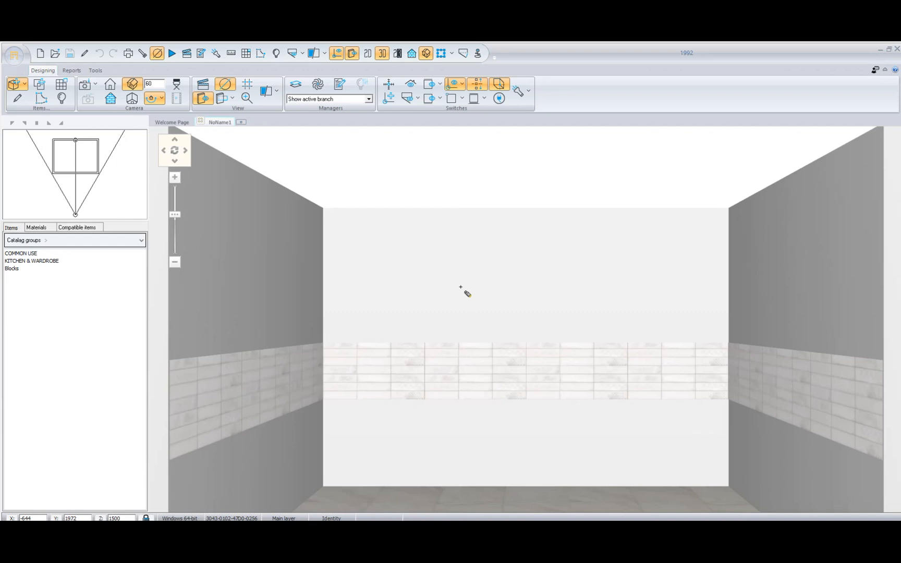
- Select the Sliding L.T. wardrobe from the kitchen and wardrobe units catalogue and open its configuration wizard
double_click(25, 261)
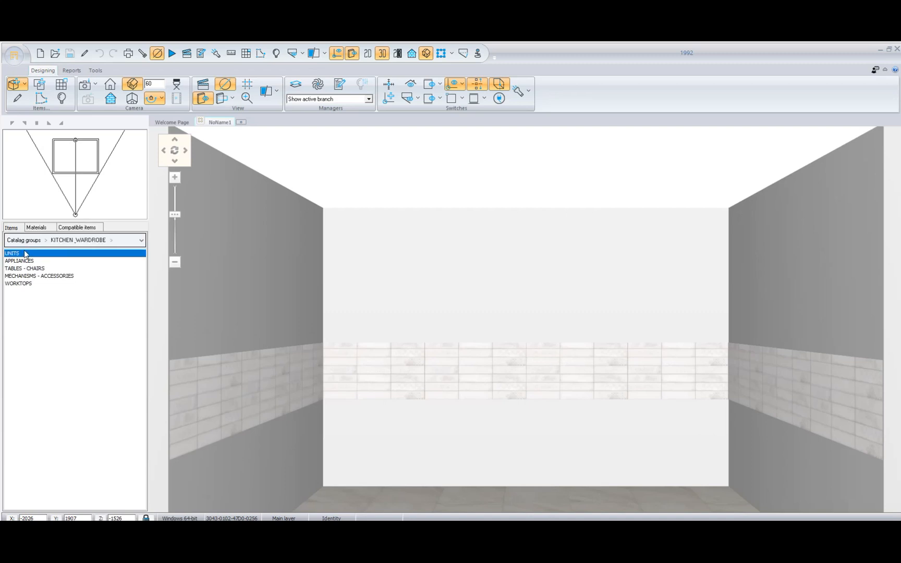
double_click(24, 253)
double_click(26, 291)
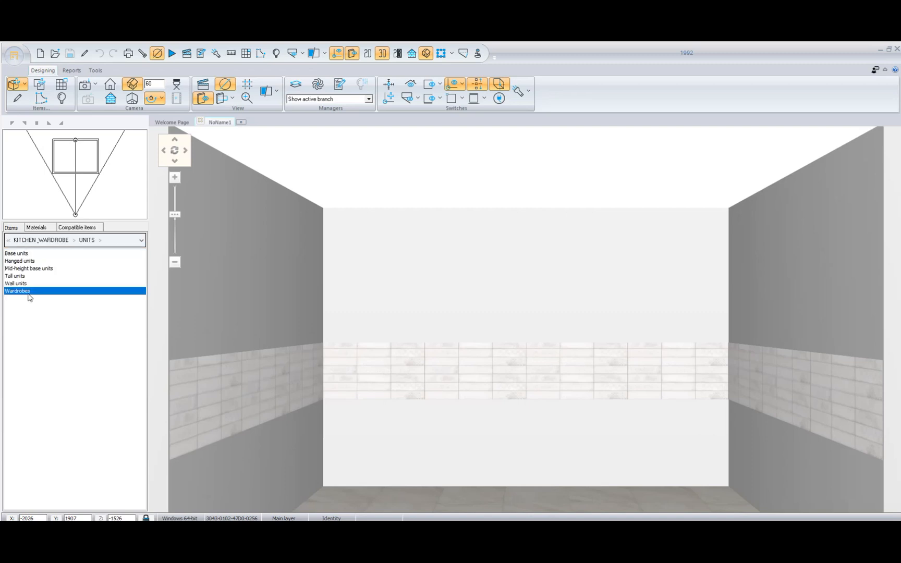
double_click(27, 262)
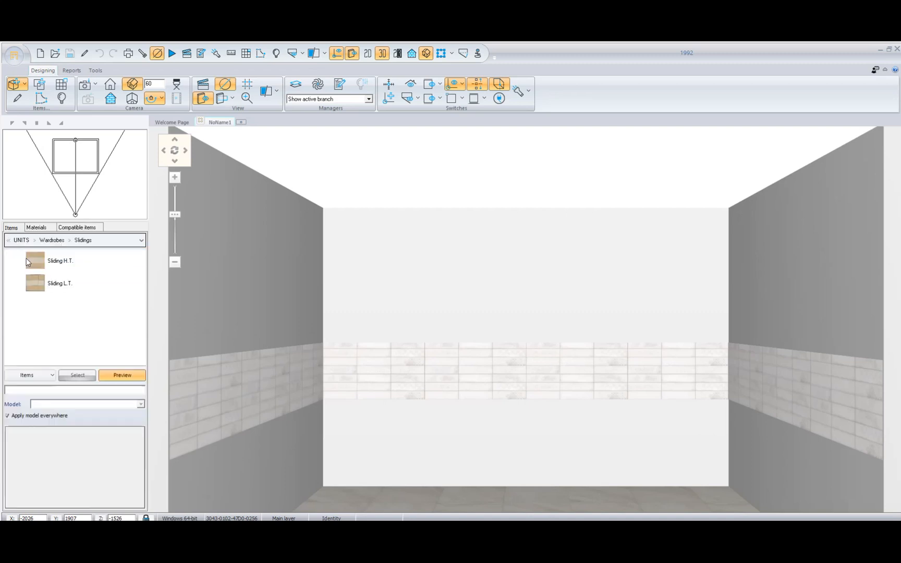
left_click(43, 281)
left_click(86, 381)
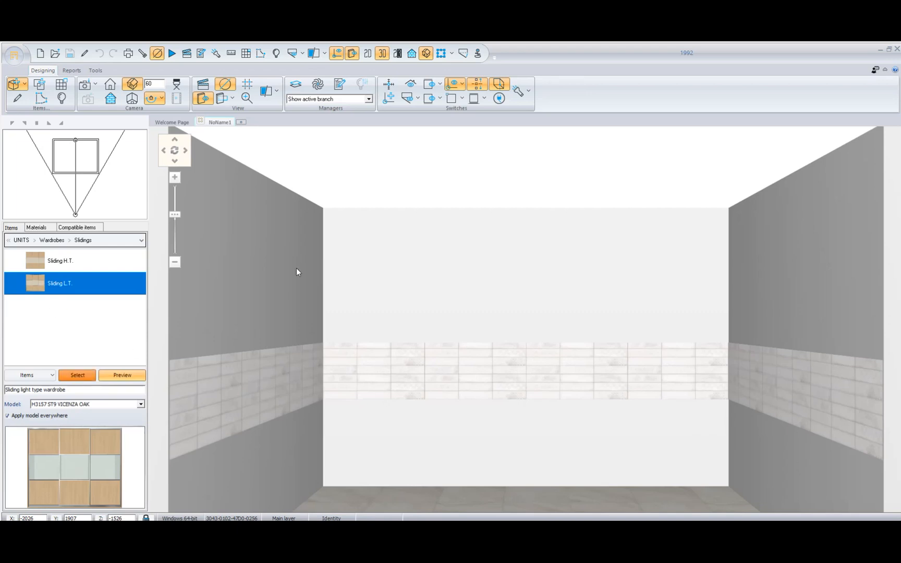
left_click(366, 232)
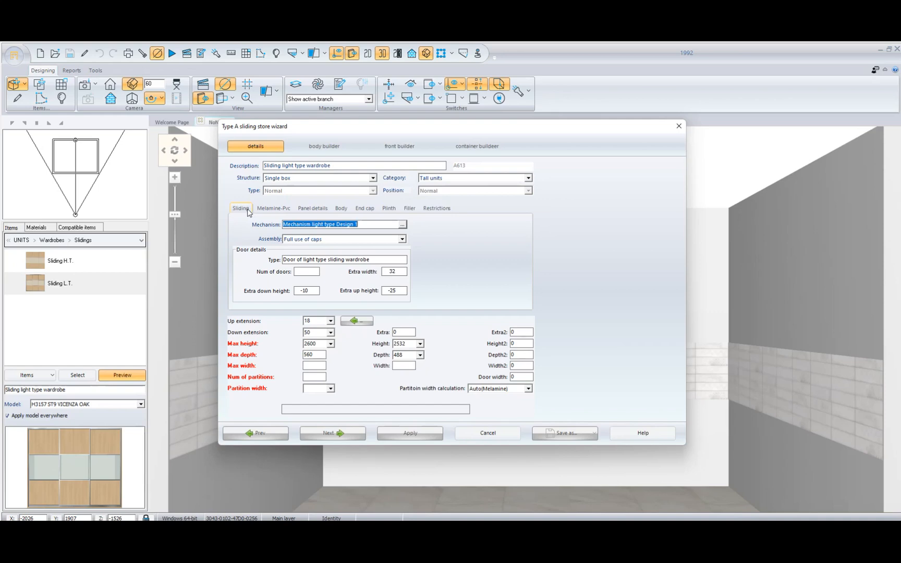
- Configure the sliding wardrobe with Only front assembly, 3000 maximum width, one partition and three doors
left_click(296, 241)
left_click(304, 268)
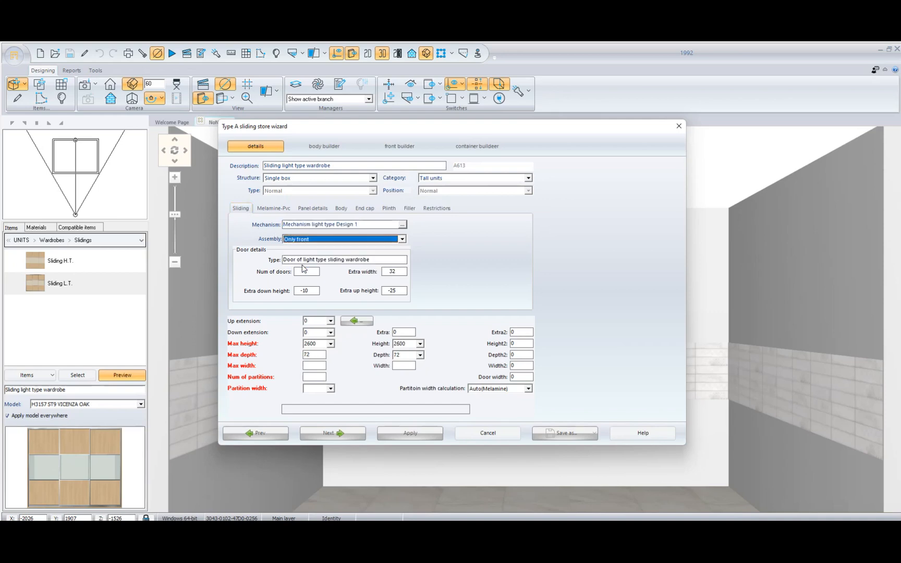
left_click(303, 271)
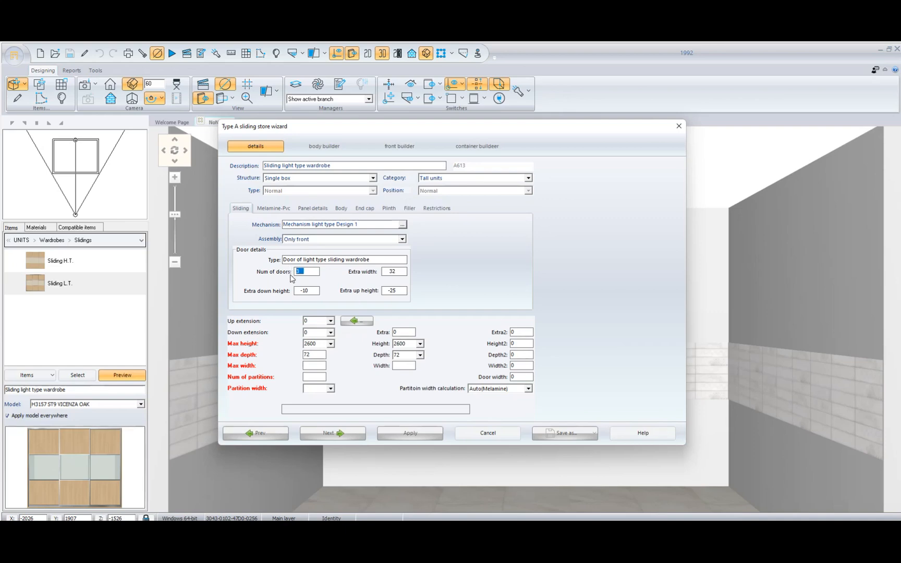
left_click(300, 273)
double_click(314, 344)
double_click(308, 355)
left_click(310, 366)
type("3000")
left_click(317, 376)
type("1")
double_click(305, 272)
type("3")
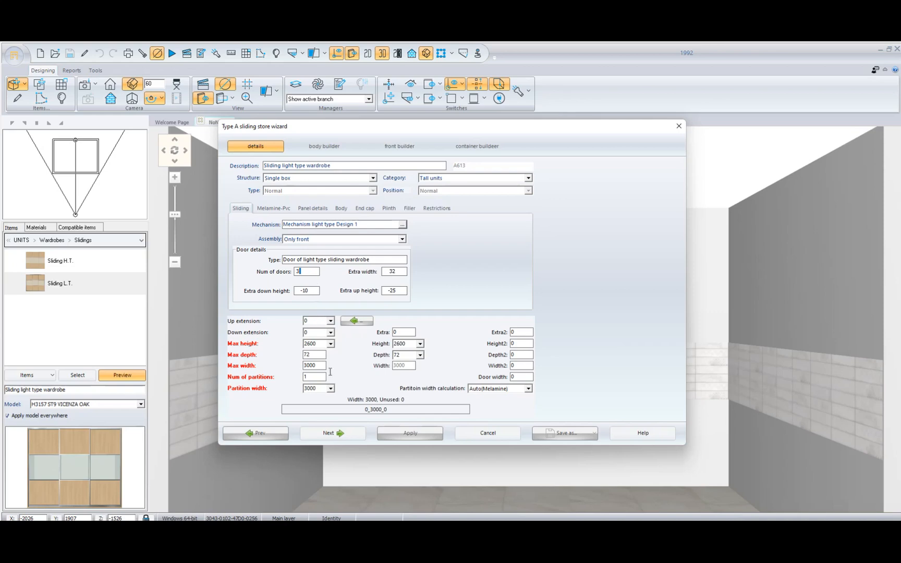
- Set the three door panels to Digital printing design 1 in the front builder and update the preview
left_click(340, 434)
left_click(340, 433)
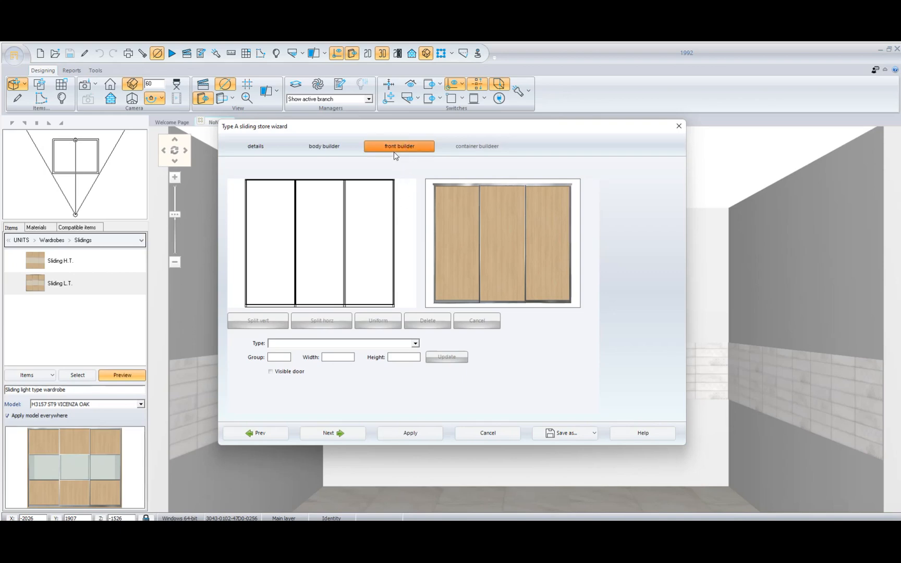
left_click(326, 244)
left_click(278, 252)
left_click(308, 268)
left_click(359, 266)
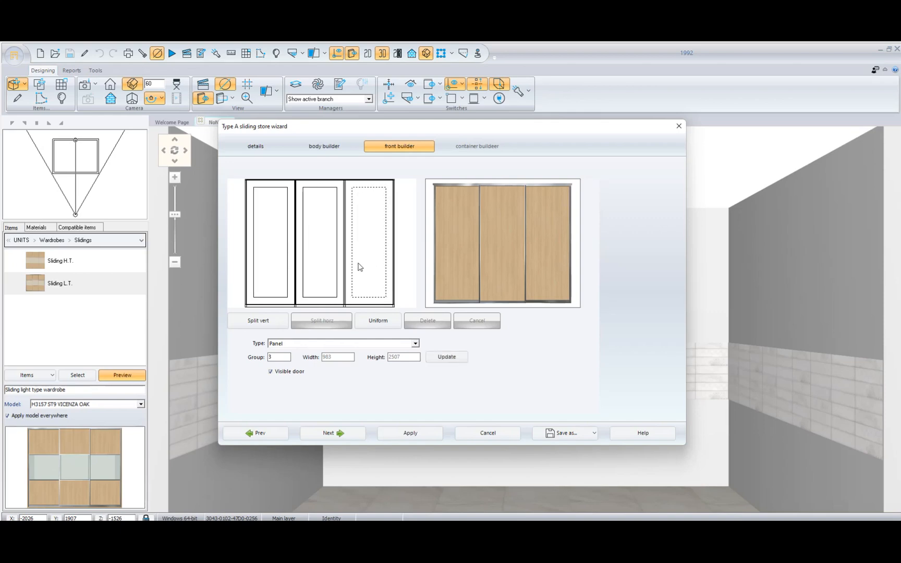
left_click(360, 302)
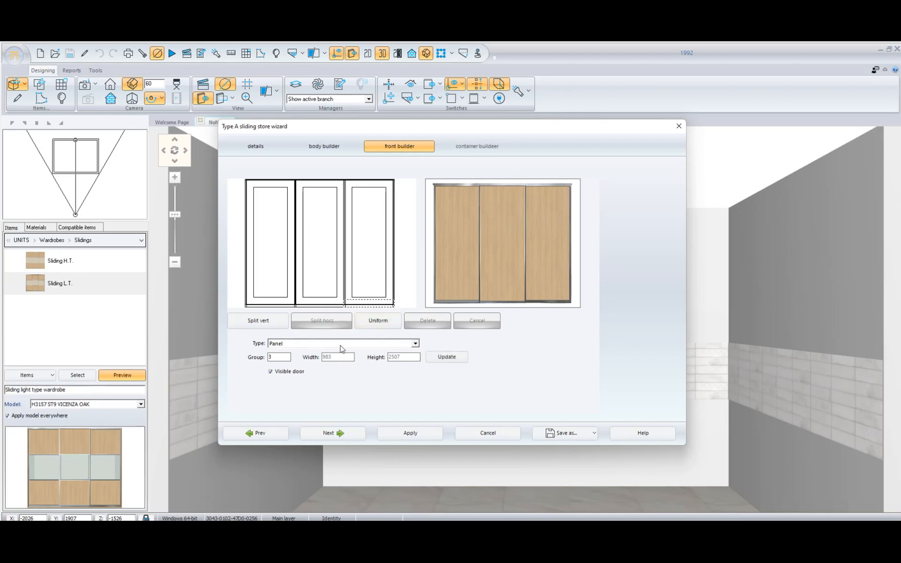
left_click(341, 345)
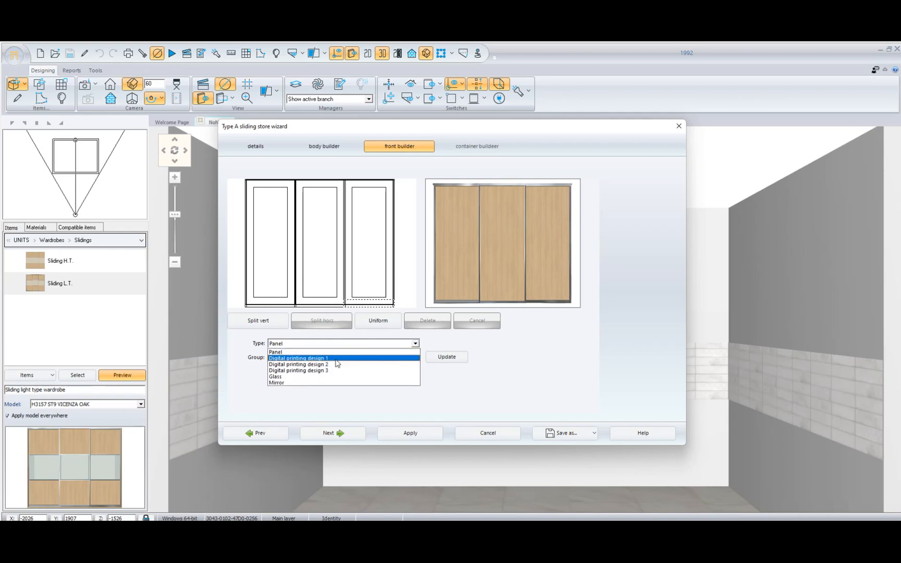
left_click(328, 358)
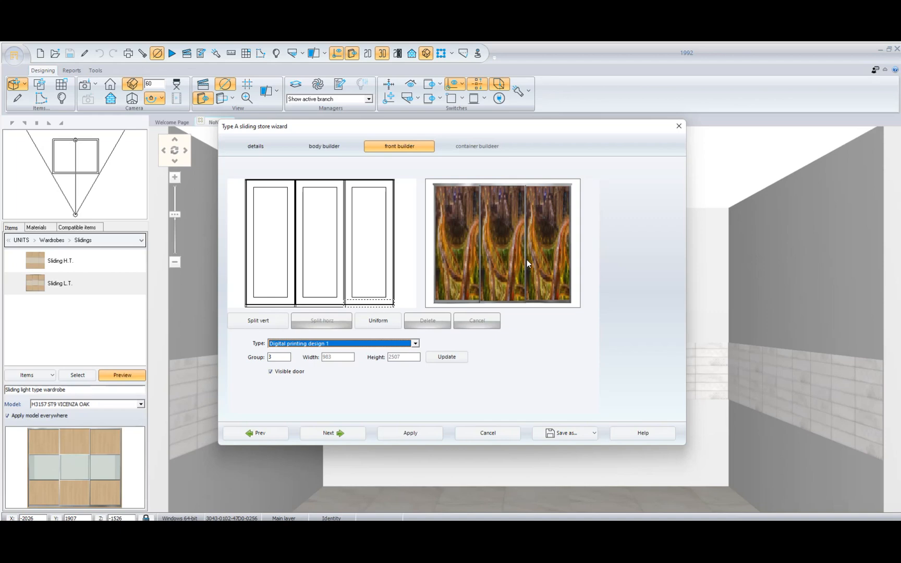
left_click(447, 358)
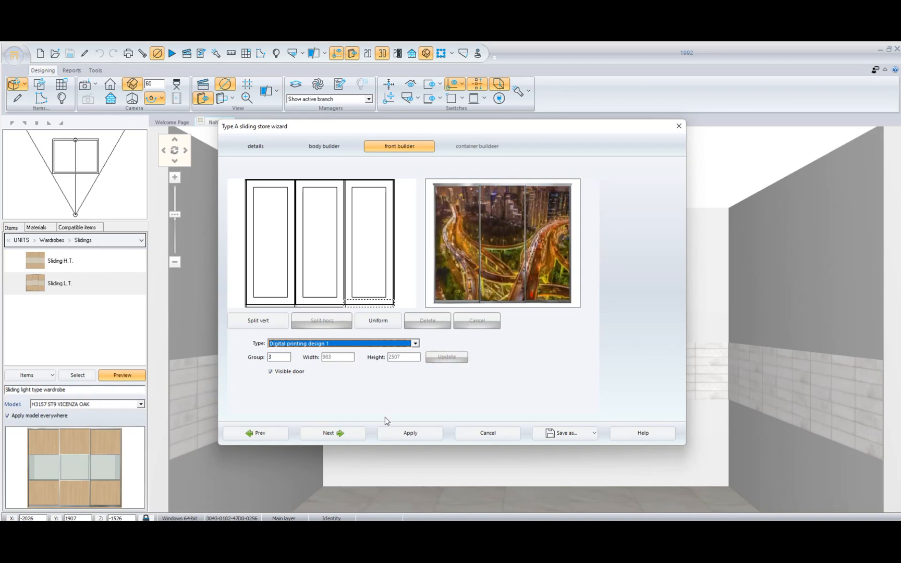
- Apply the sliding front's configuration and place it in the room in front of the back wall
left_click(409, 433)
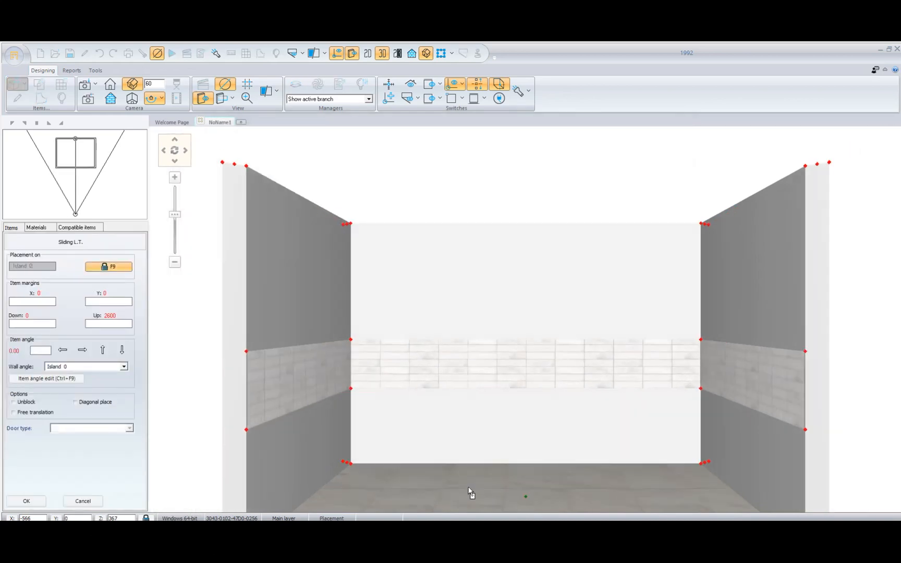
left_click(348, 507)
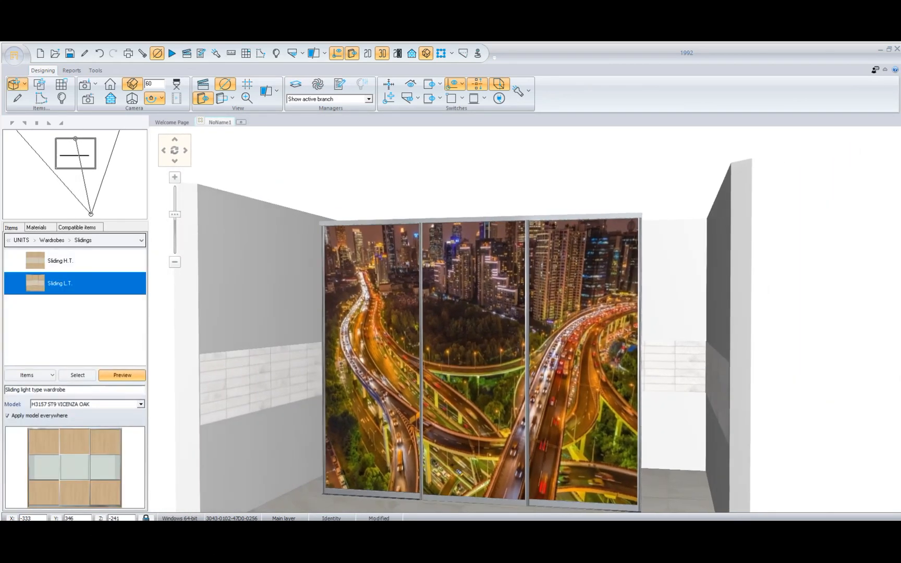
mouse_move(477, 423)
middle_mouse_down()
mouse_move(483, 336)
mouse_move(473, 426)
middle_mouse_up()
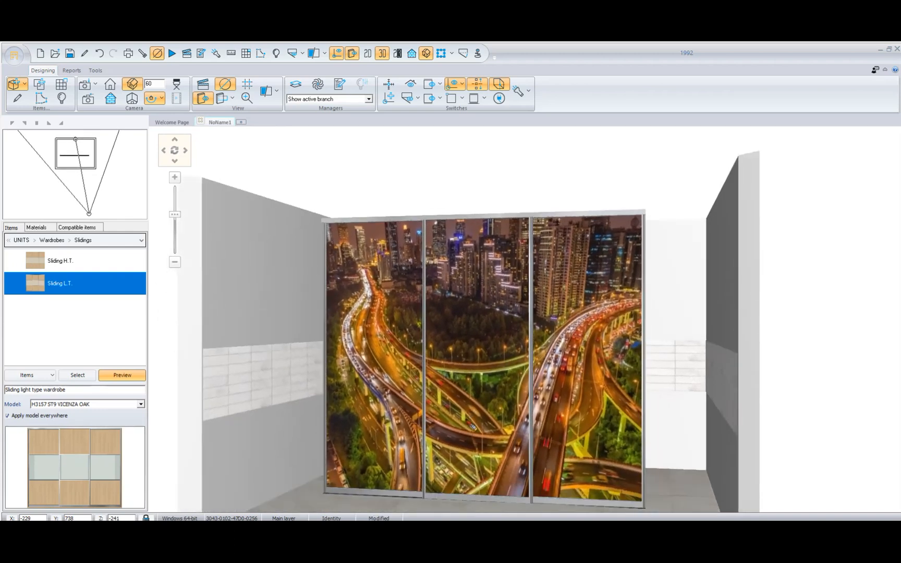
- Change the sliding doors' digital print to DESIGN 3, the night skyline over water
left_click(41, 230)
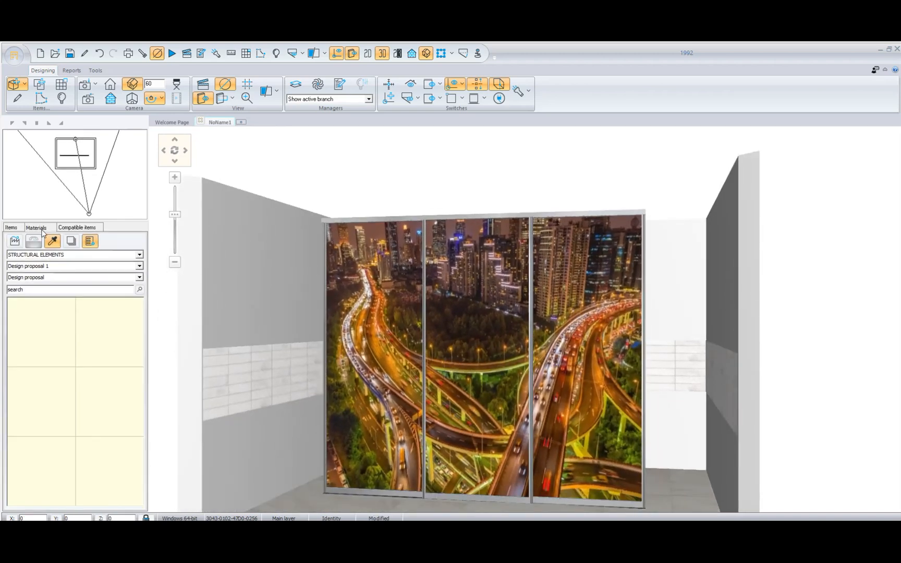
left_click(403, 333)
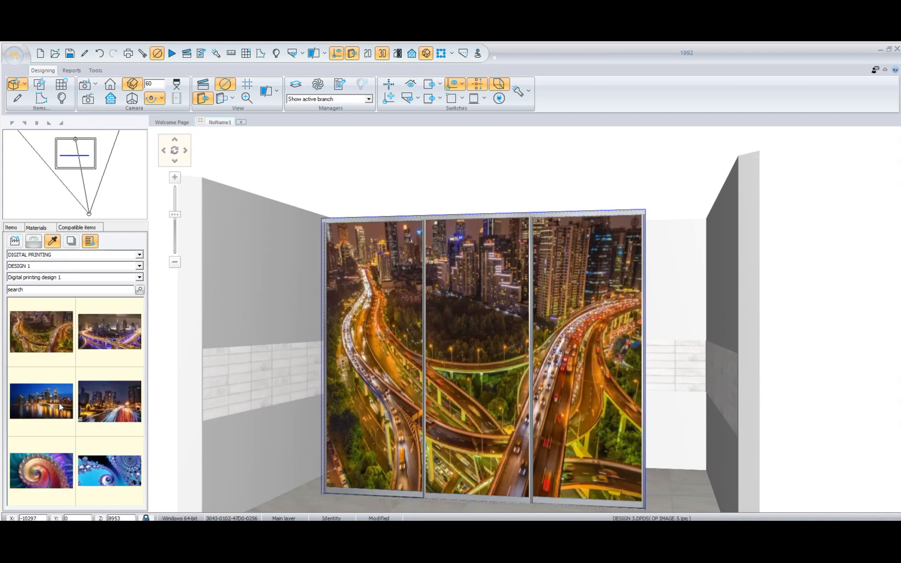
left_click(60, 406)
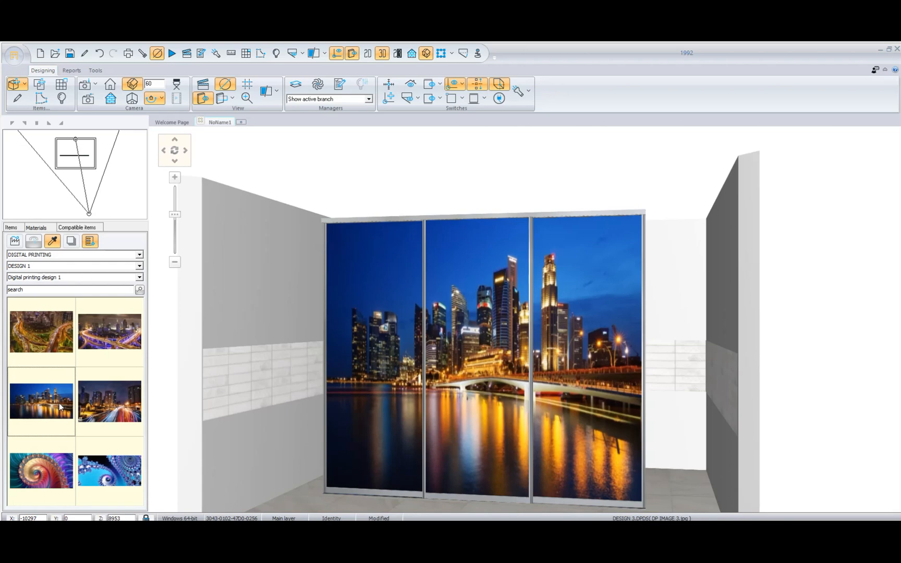